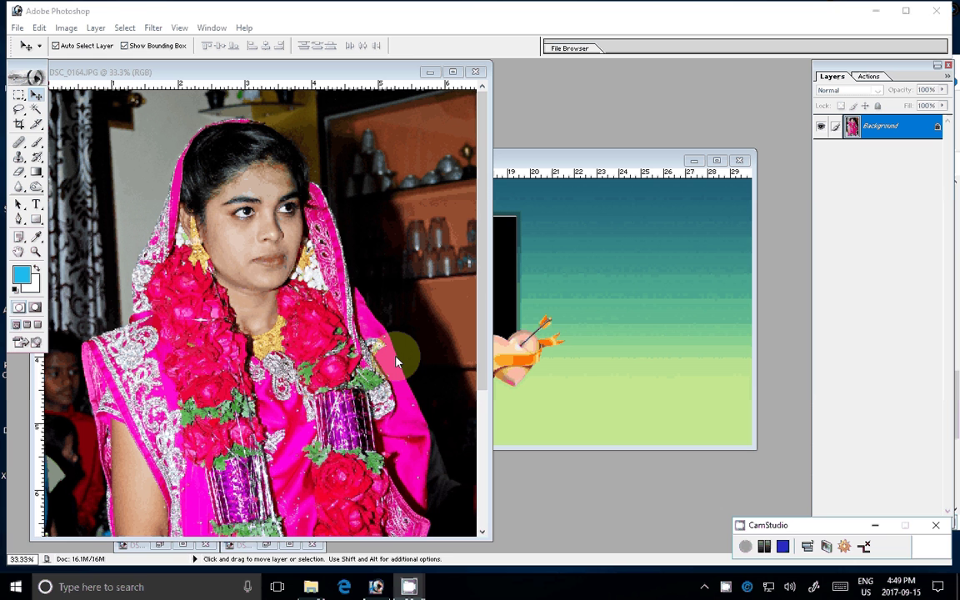
Step: Resize the bride's photo to 4 inches wide
key("ctrl+alt+i")
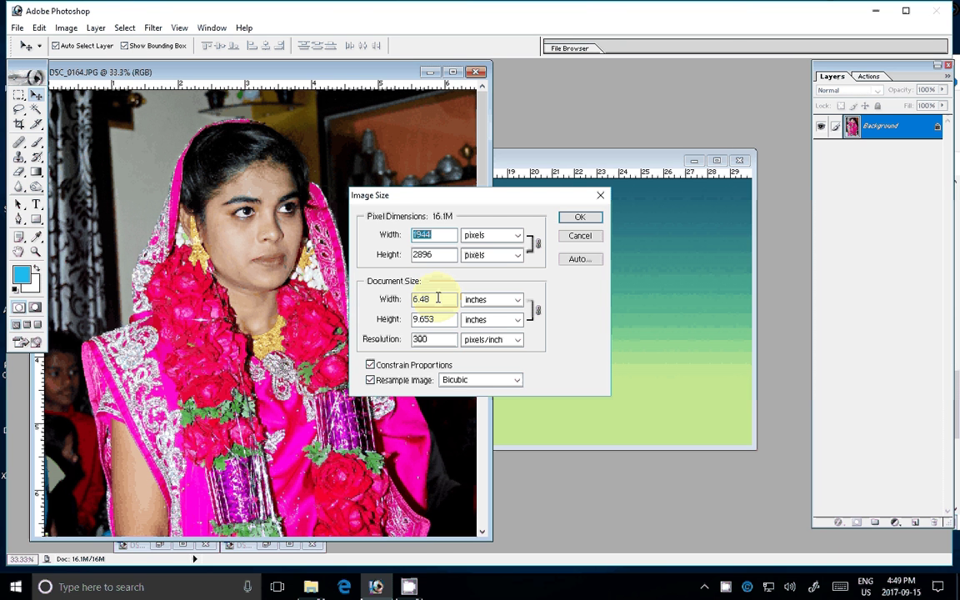
double_click(437, 298)
type("4")
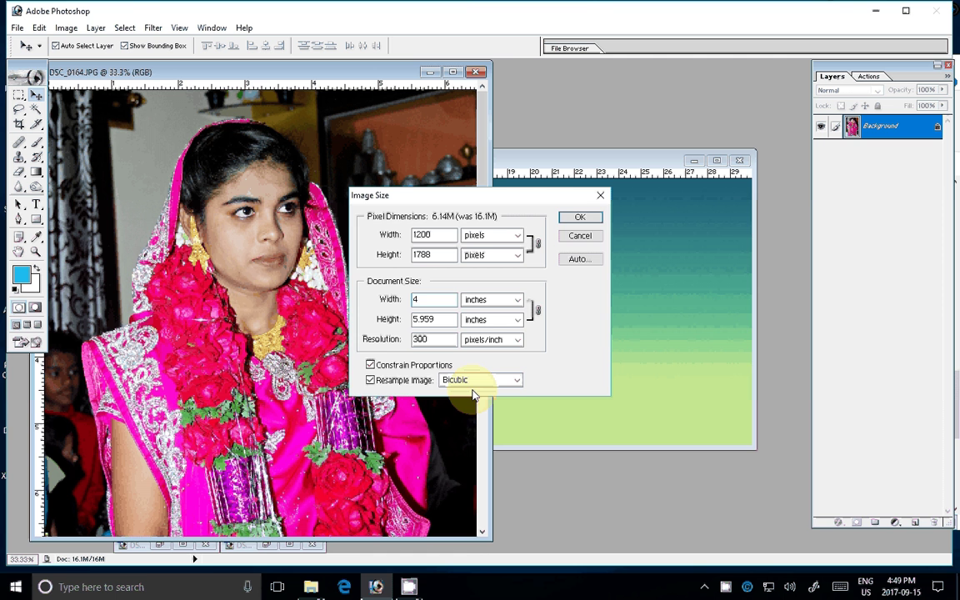
key("Return")
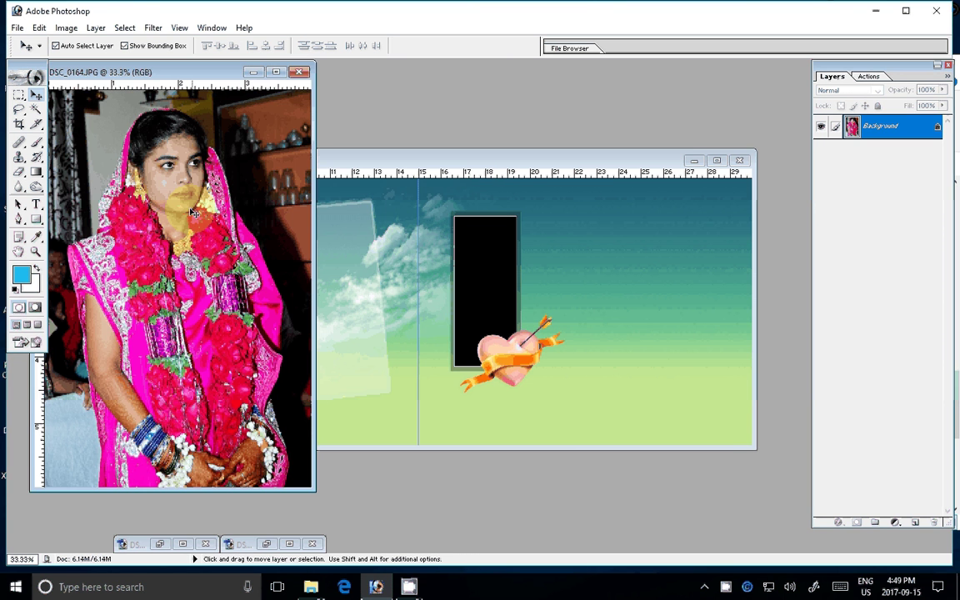
Step: Clean the photo with the NEAT IMAGE action and bring the 04.psd spread forward
key("F9")
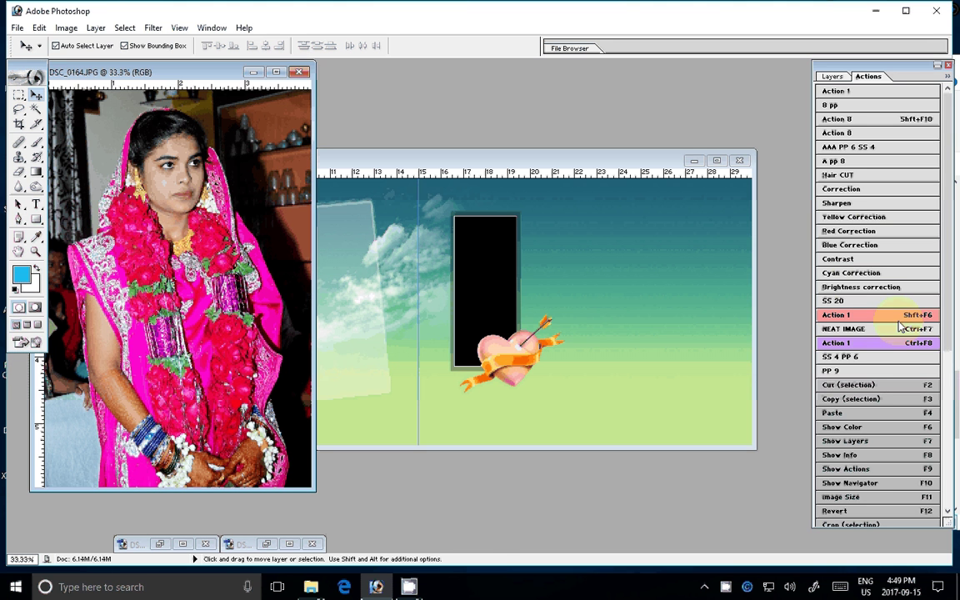
left_click(901, 328)
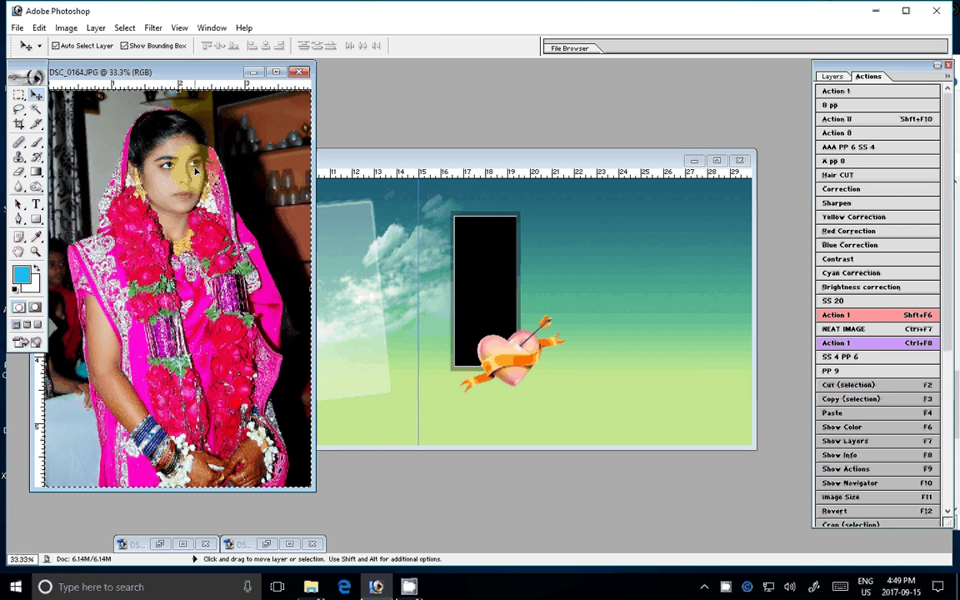
left_click(489, 276)
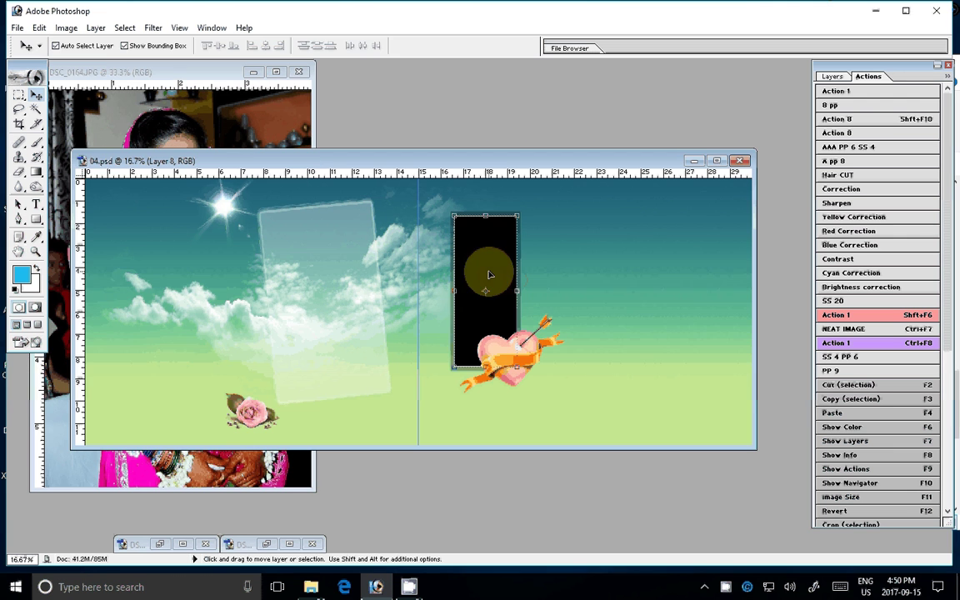
Step: Paste the bride's photo into the black frame selection and reposition it
key("w")
left_click(489, 276)
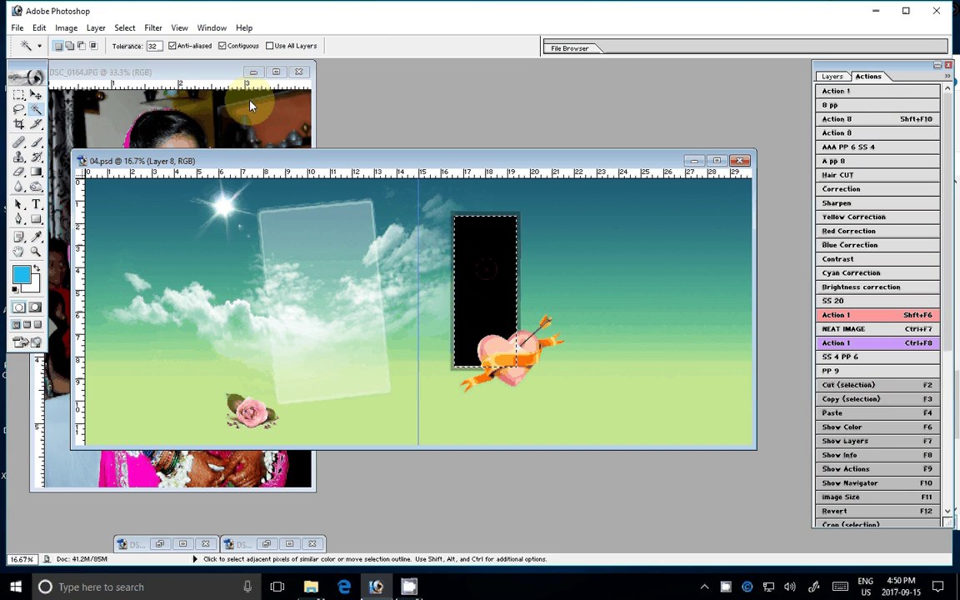
left_click(37, 28)
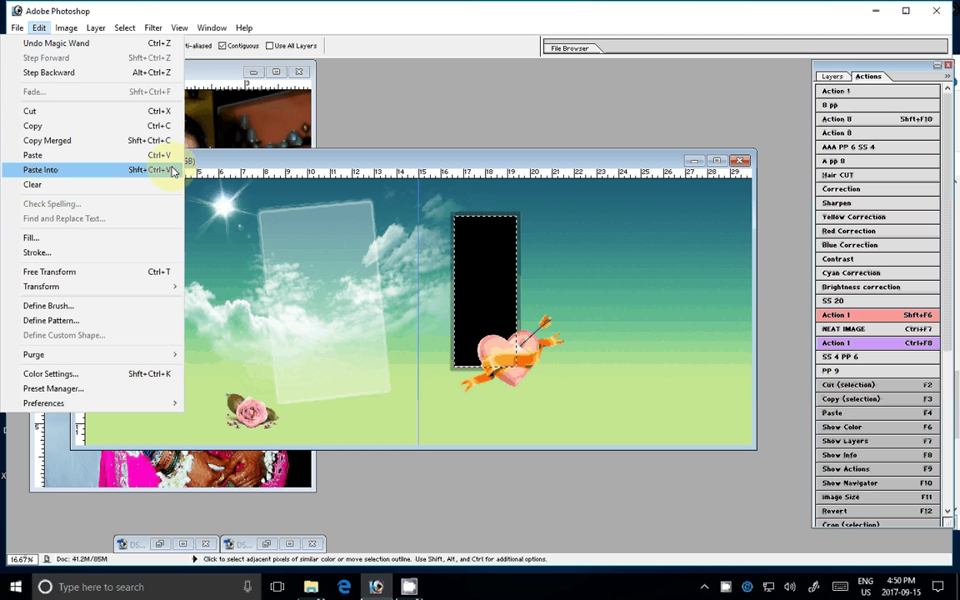
left_click(41, 170)
key("v")
left_click_drag(473, 248, 490, 258)
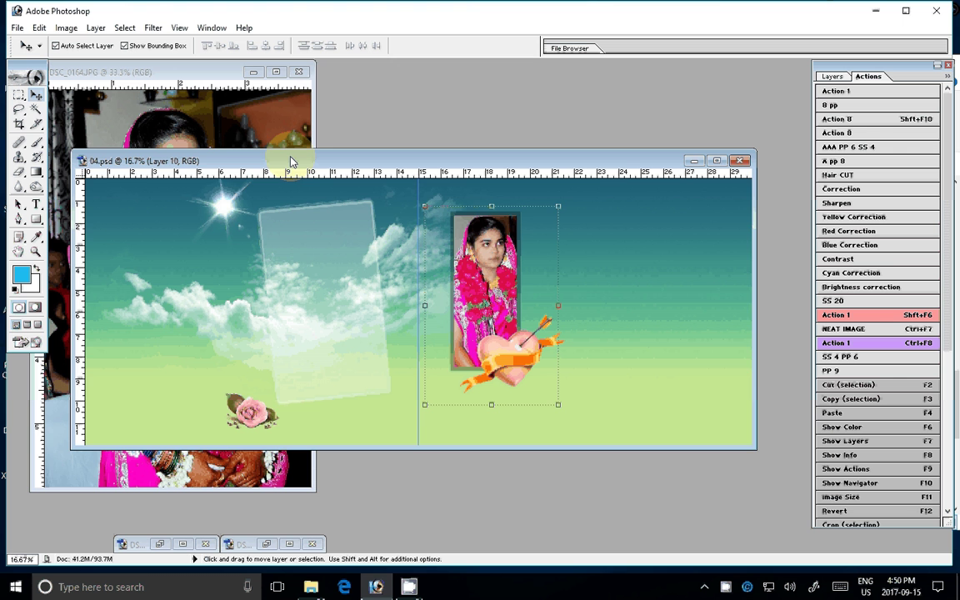
Step: Close the bride's source photo DSC_0164.JPG without saving
key("ctrl+Tab")
key("ctrl+w")
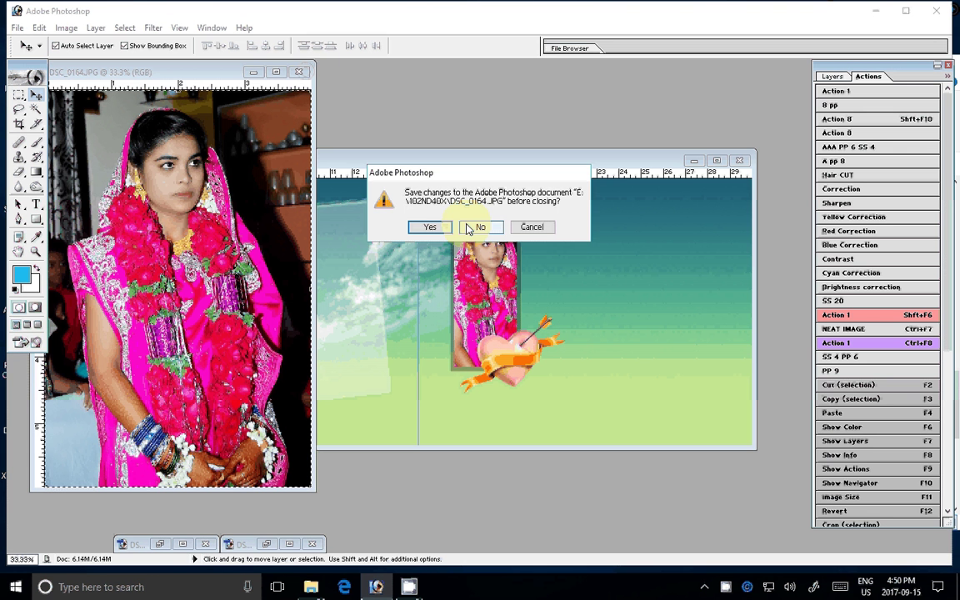
left_click(472, 227)
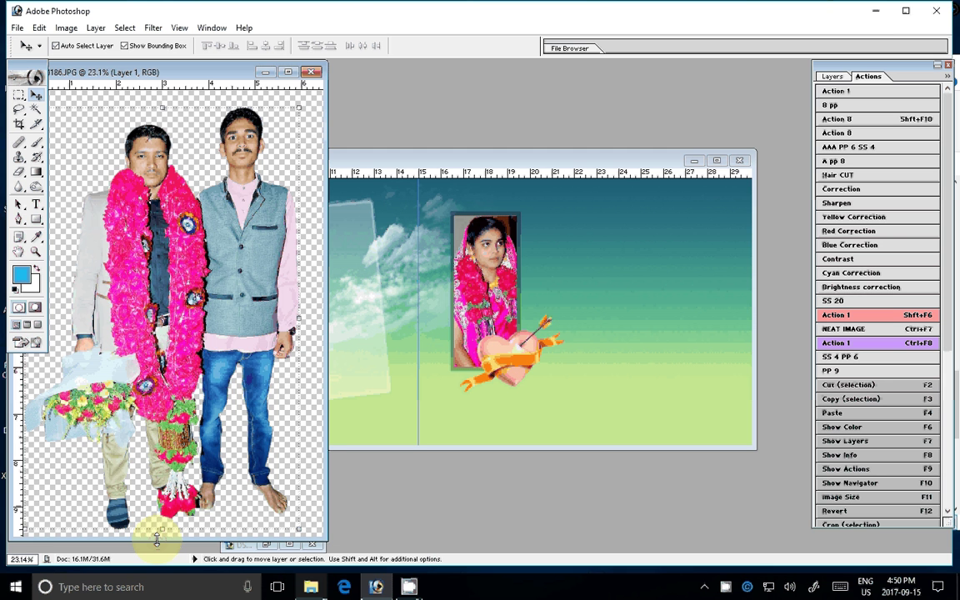
Step: Copy the two men cut-out onto 04.psd's right page, slightly smaller
left_click_drag(156, 540, 627, 223)
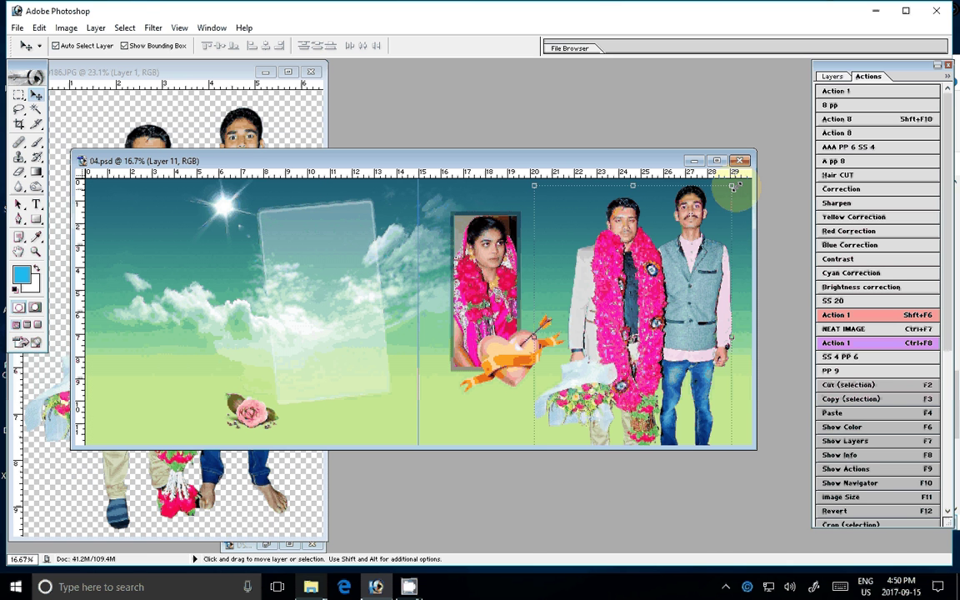
left_click_drag(733, 187, 723, 205)
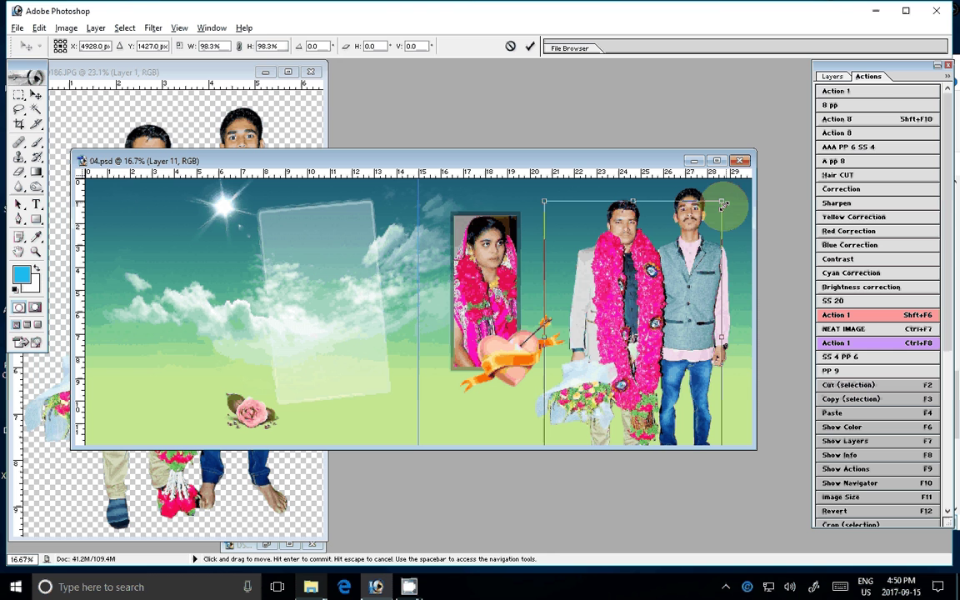
double_click(647, 275)
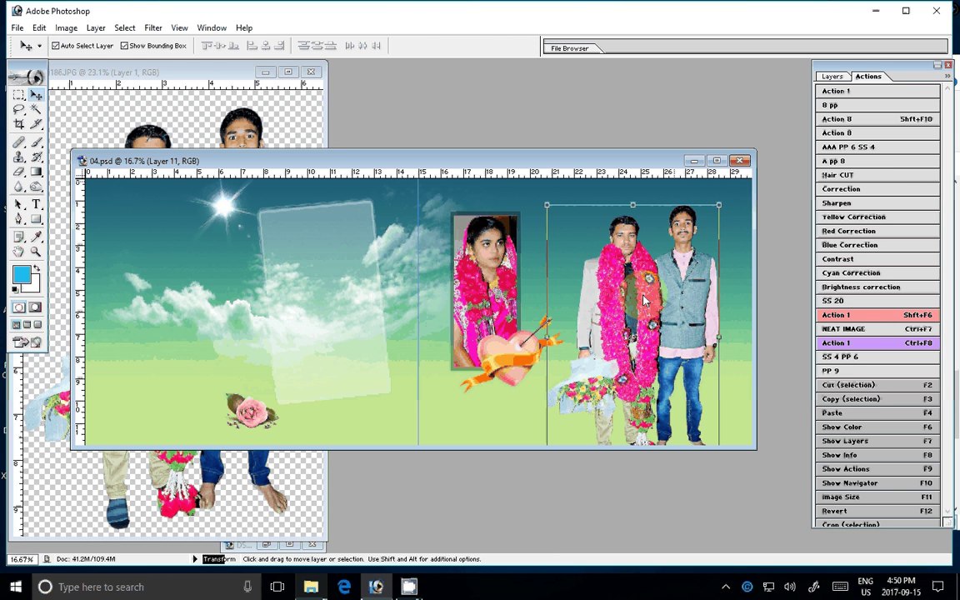
left_click(647, 300)
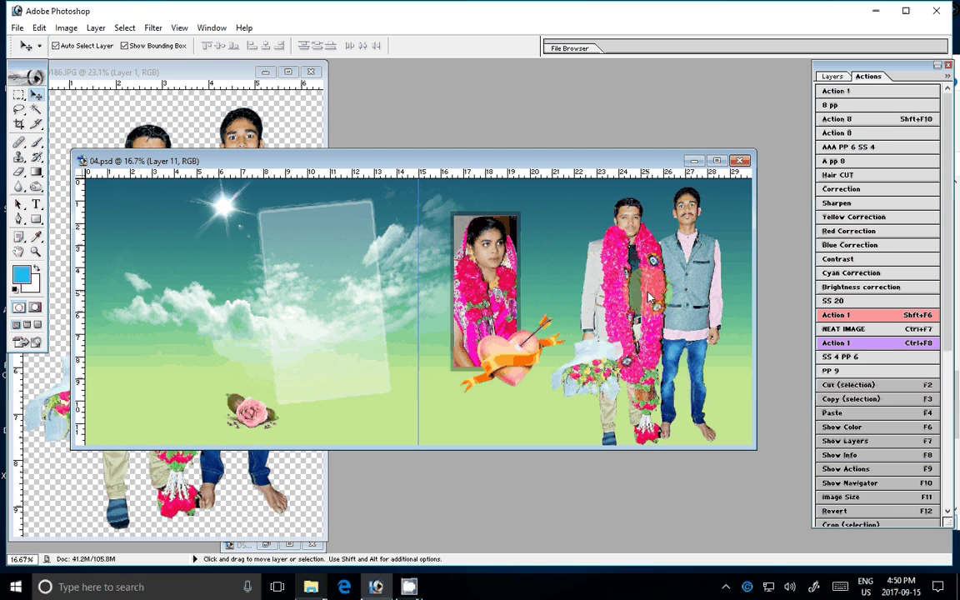
Step: Shrink the men cut-out a little more and close 186.JPG
key("ctrl+t")
left_click(721, 202)
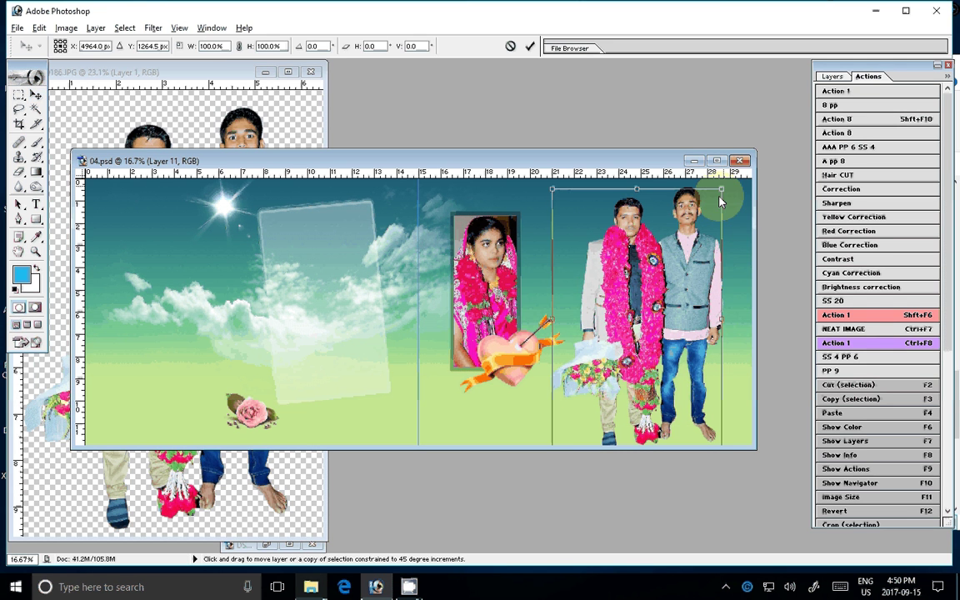
left_click_drag(721, 202, 715, 206)
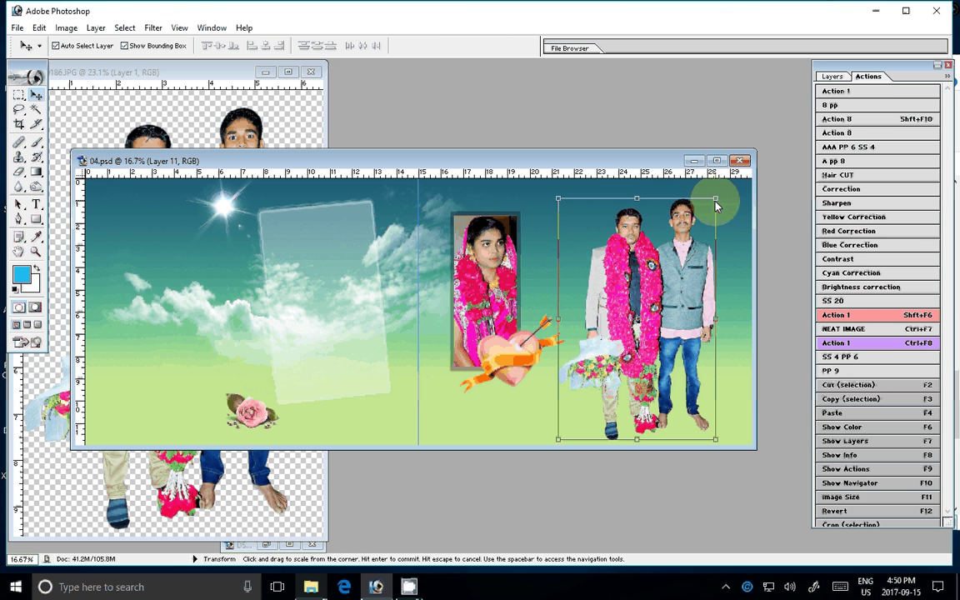
left_click(351, 243)
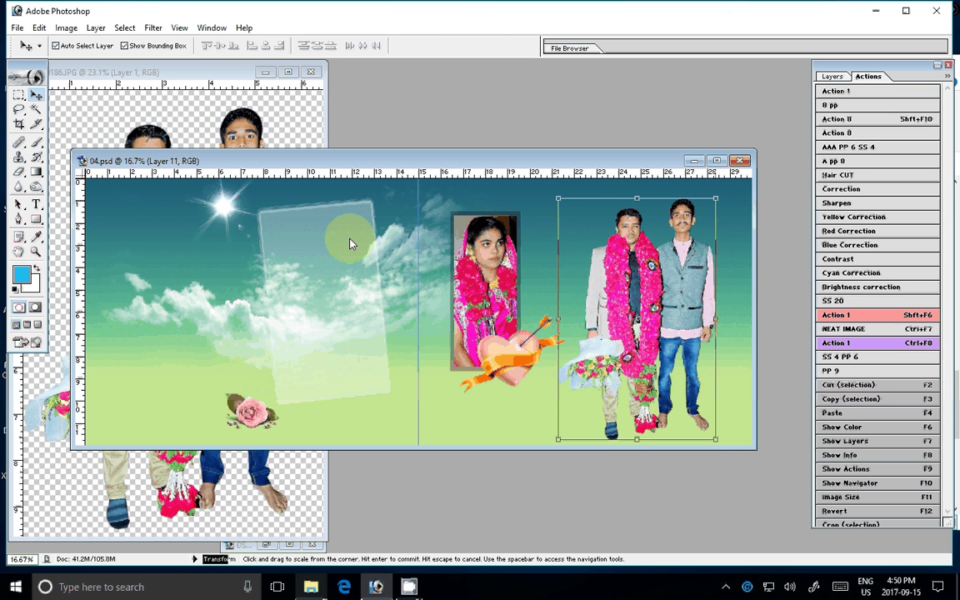
key("Return")
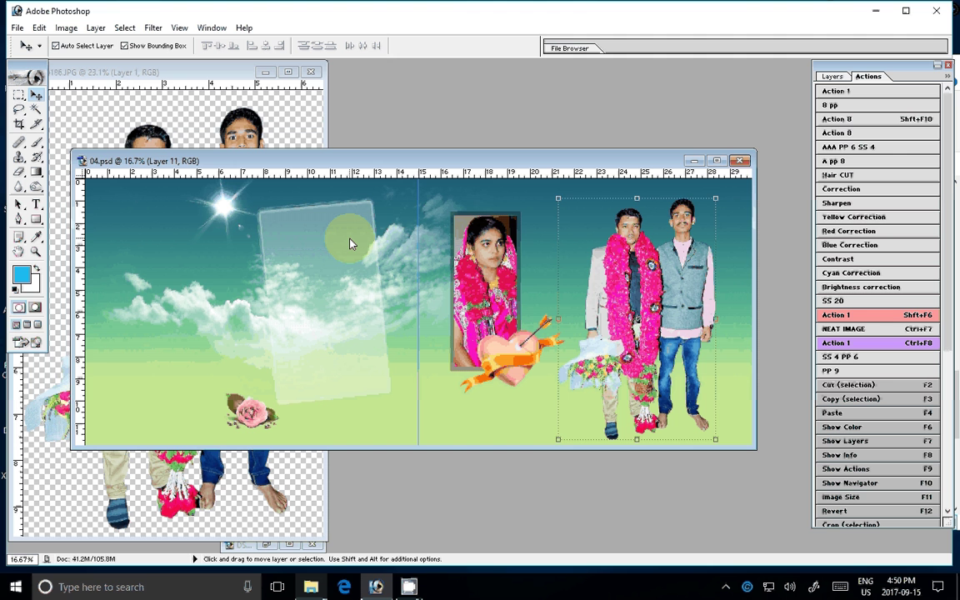
left_click(307, 118)
key("ctrl+w")
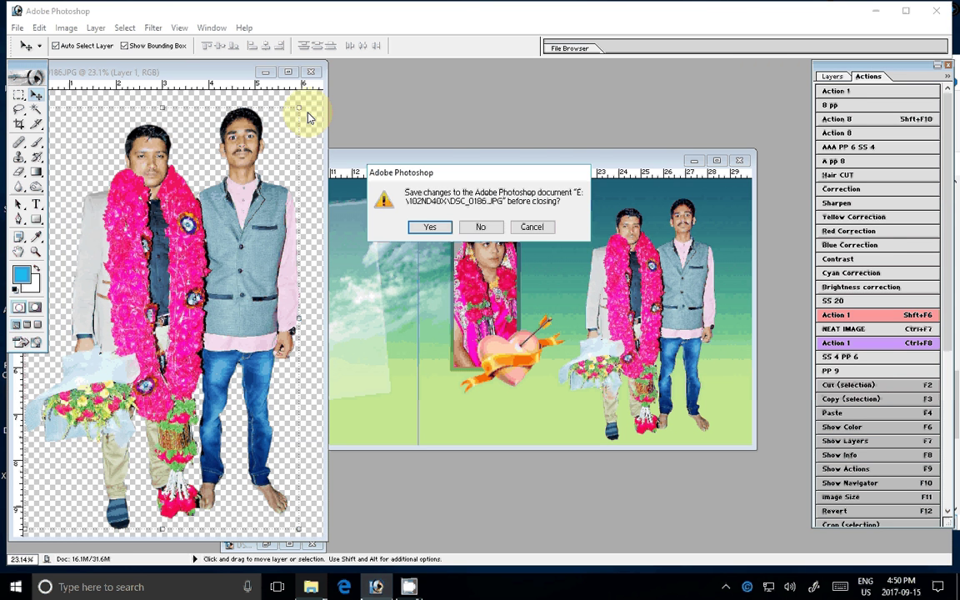
Step: Discard 186.JPG's changes and open DSC_0071 and DSC_0072 from 102ND40X in Photoshop
key("n")
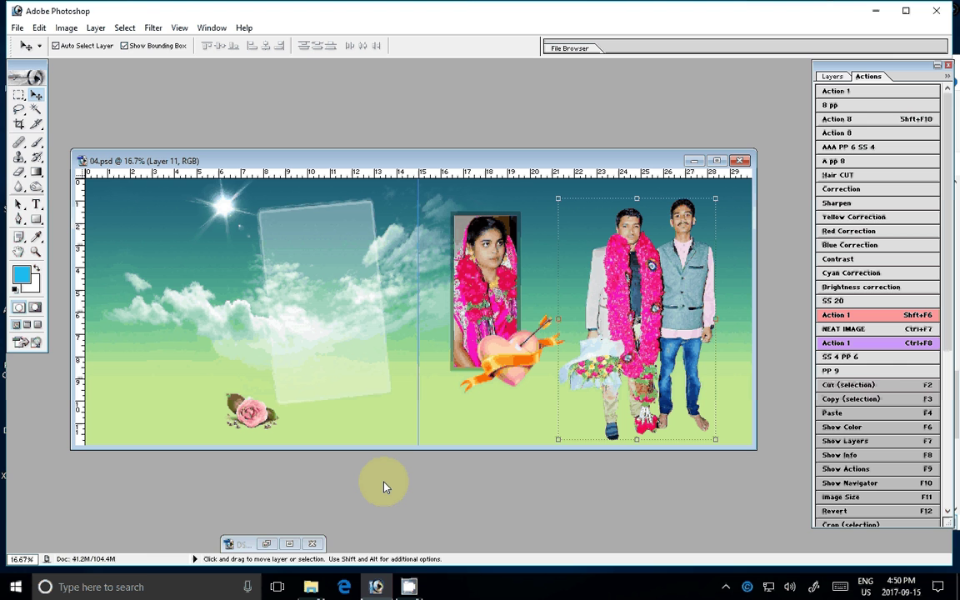
left_click(311, 587)
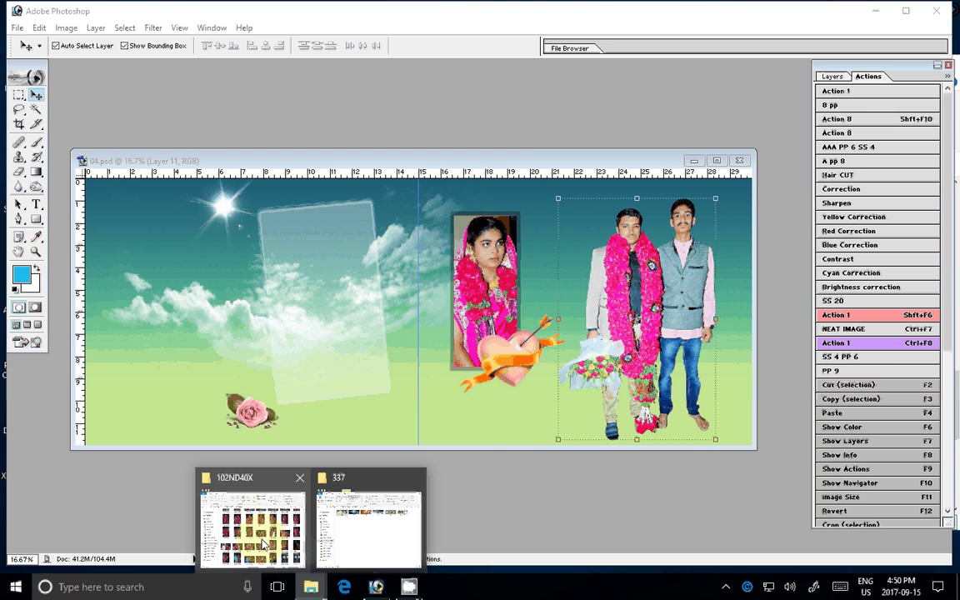
left_click(264, 543)
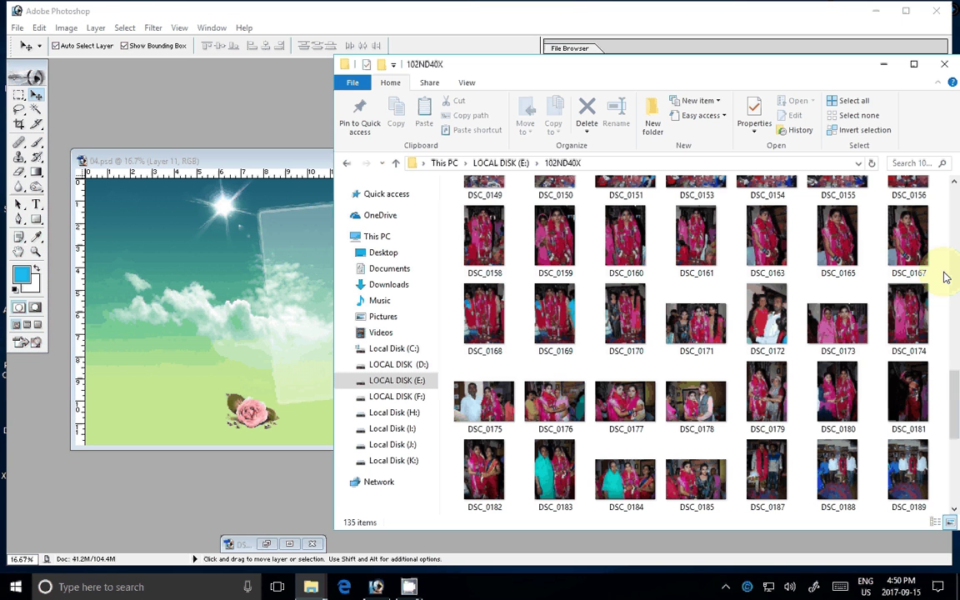
scroll(526, 220, "up", 10)
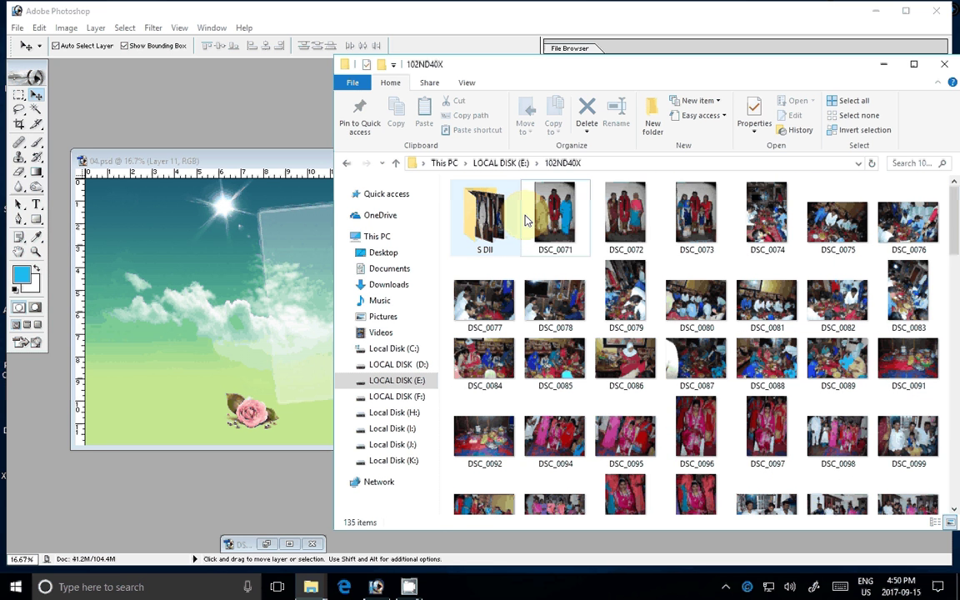
left_click(526, 220)
left_click(640, 220, "ctrl")
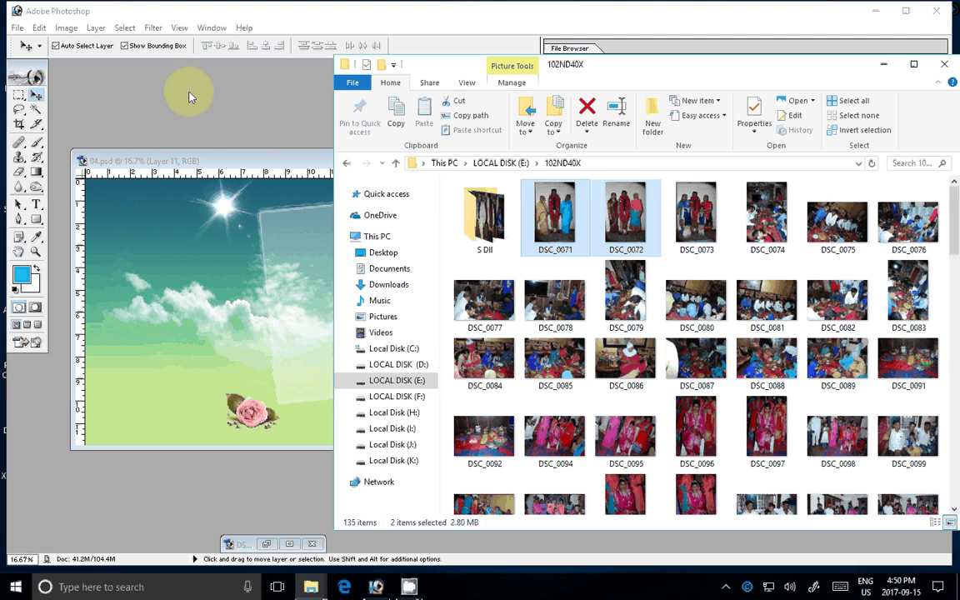
left_click_drag(190, 98, 246, 136)
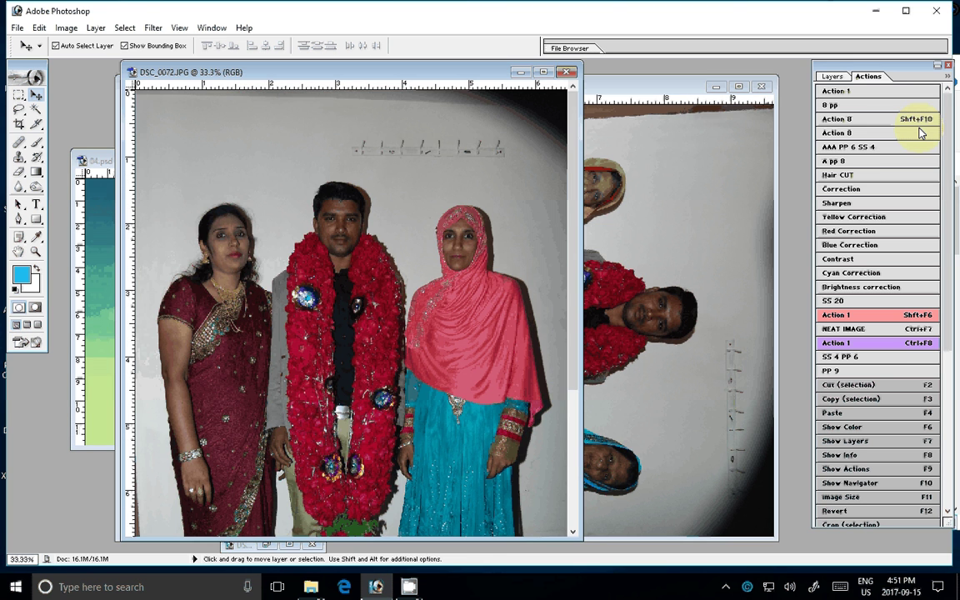
Step: Brighten DSC_0072 with the Correction action and try healing the wall hooks at size 90
left_click(859, 190)
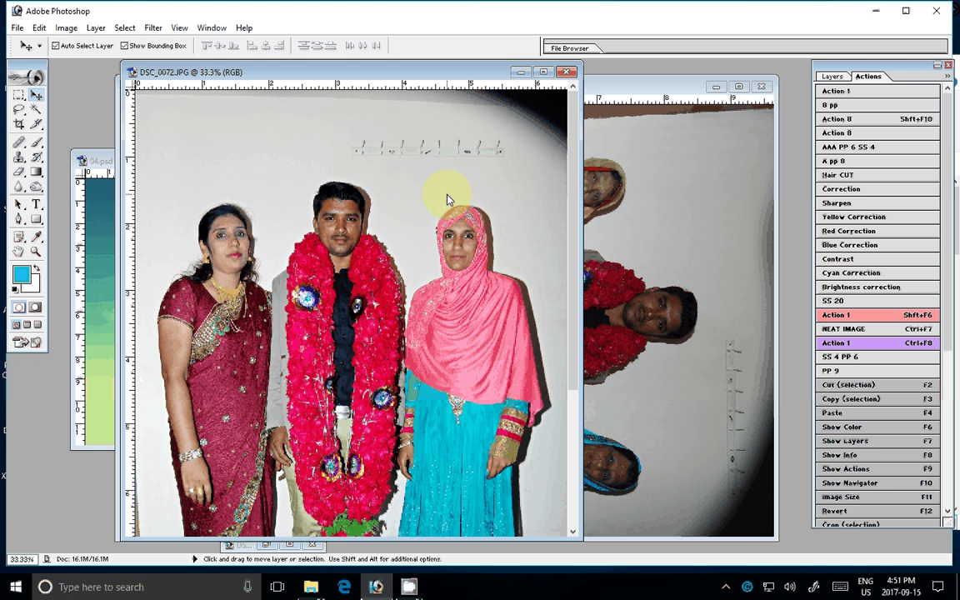
left_click(20, 140)
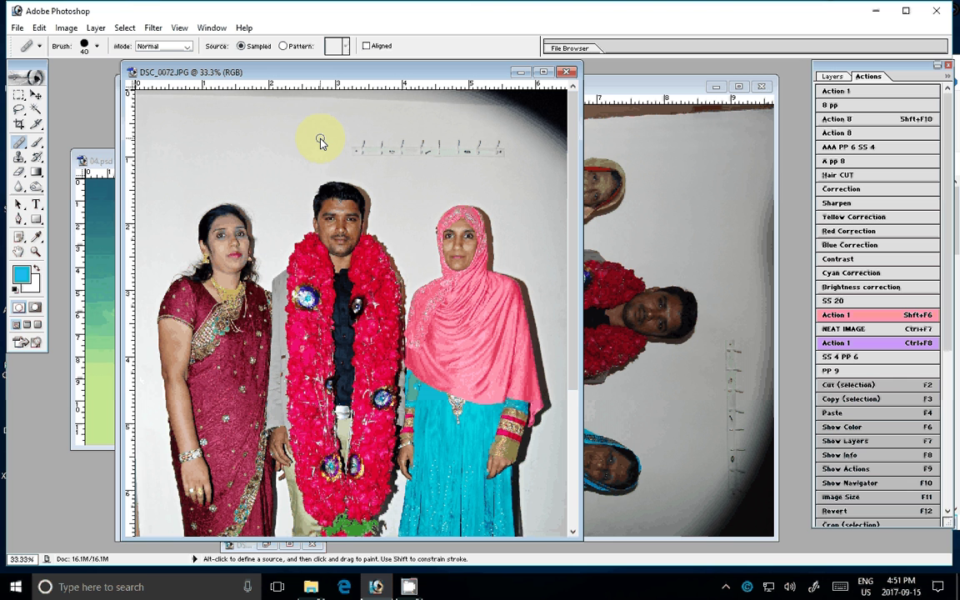
key("bracketright")
key("bracketright")
key("bracketright")
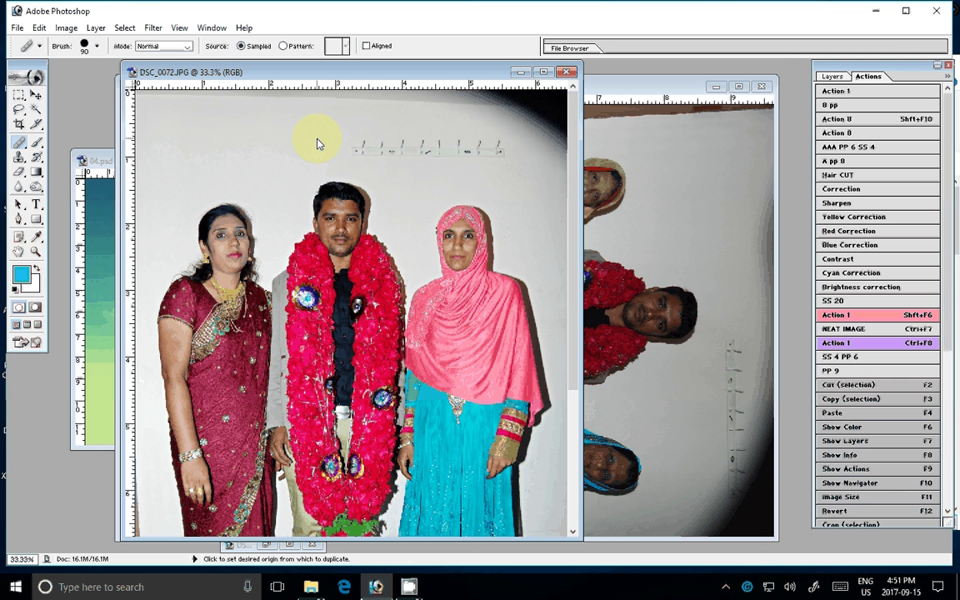
left_click(317, 144, "alt")
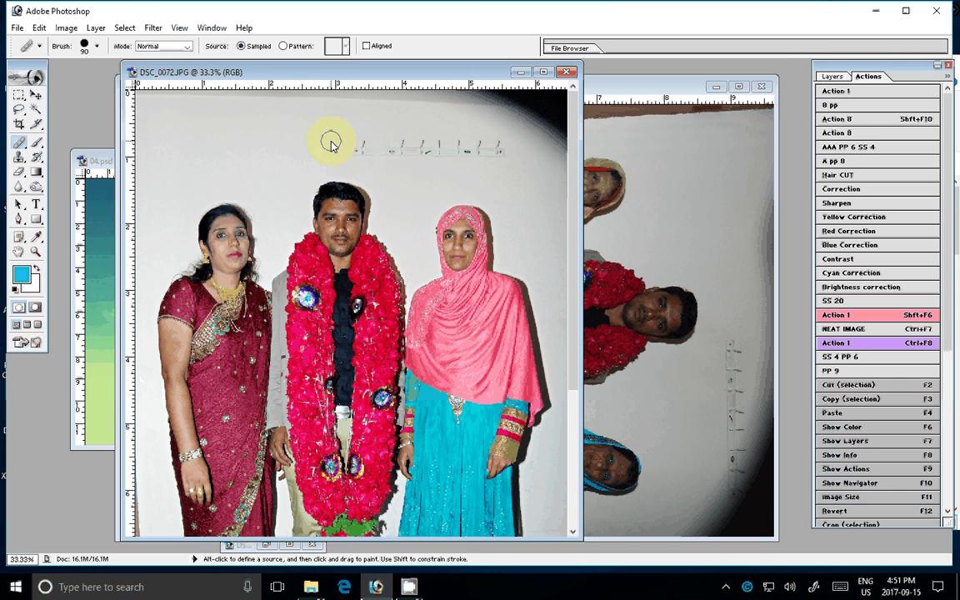
Step: Clone clean wall at brush size 125 over the hooks and dark smudge
key("s")
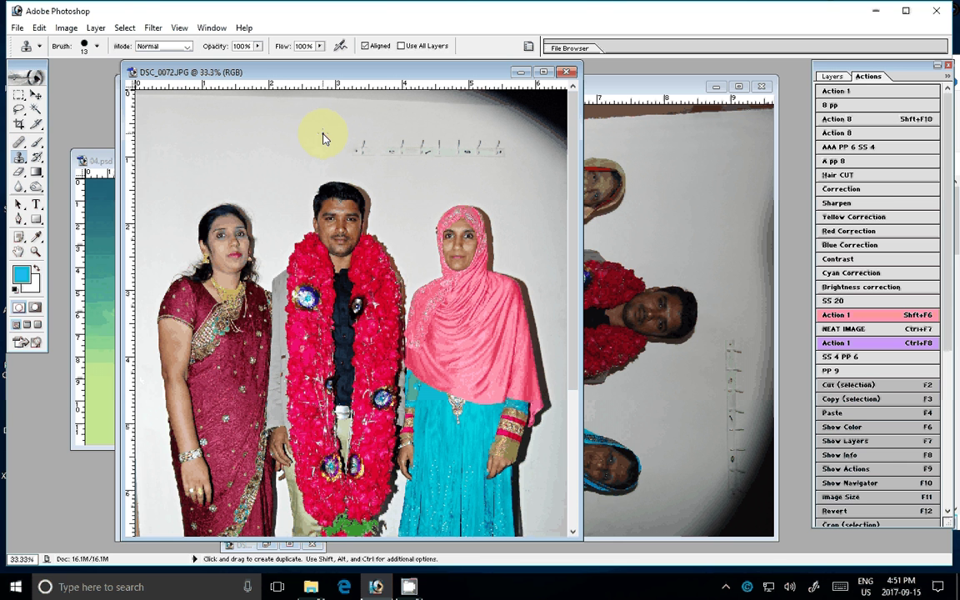
key("bracketright")
key("bracketright")
key("bracketright")
left_click_drag(317, 140, 498, 152)
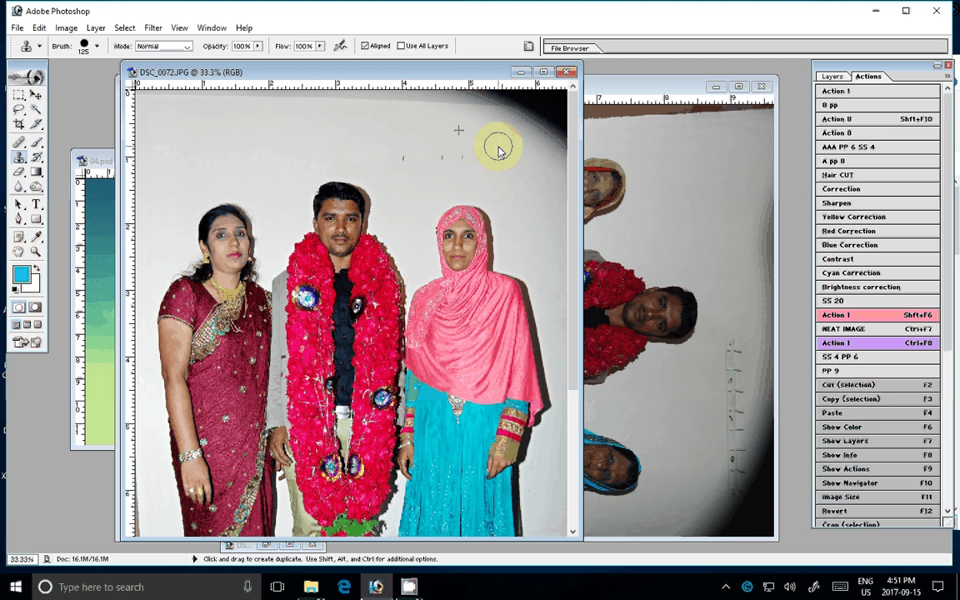
left_click(458, 132, "alt")
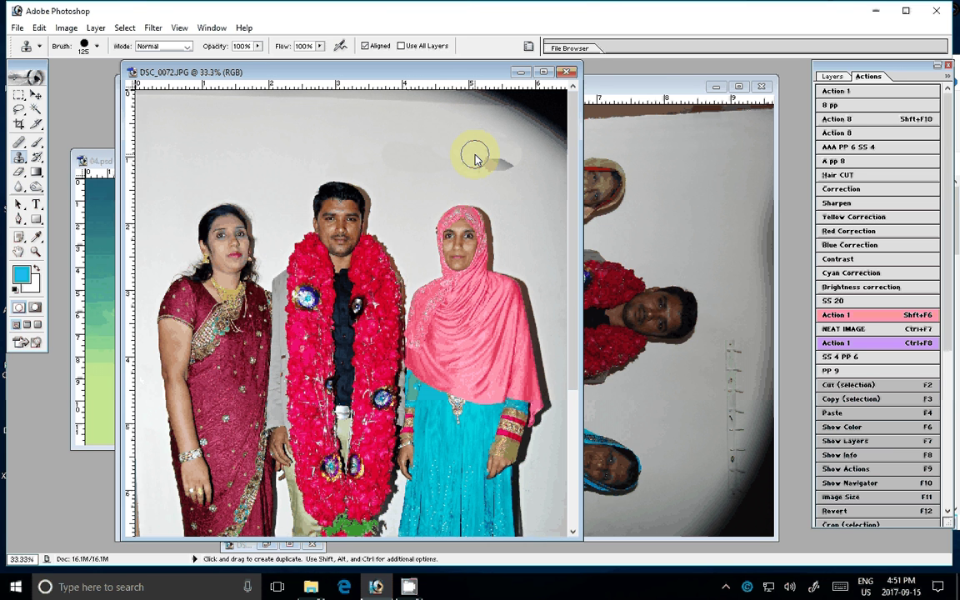
left_click_drag(475, 158, 412, 159)
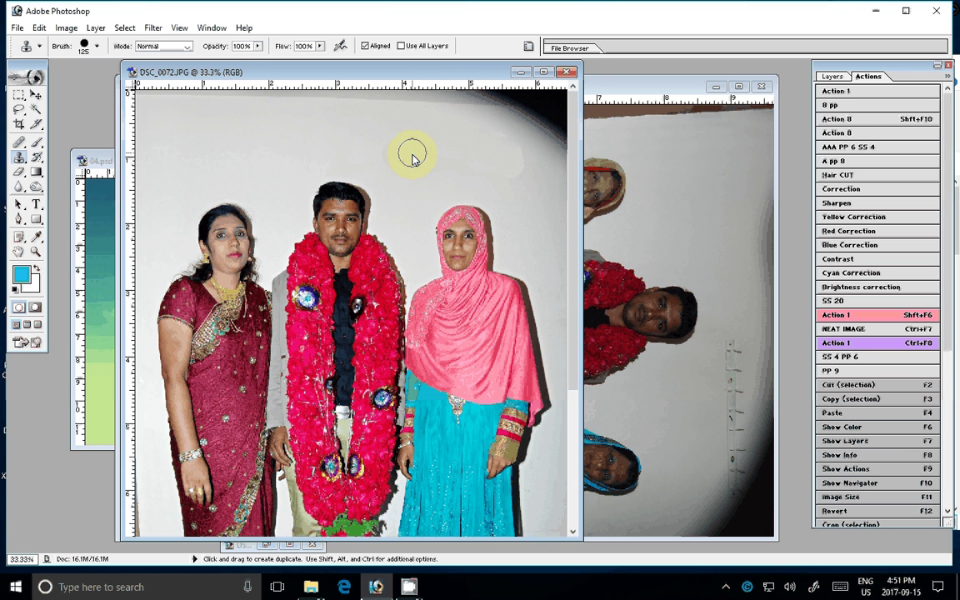
key("F11")
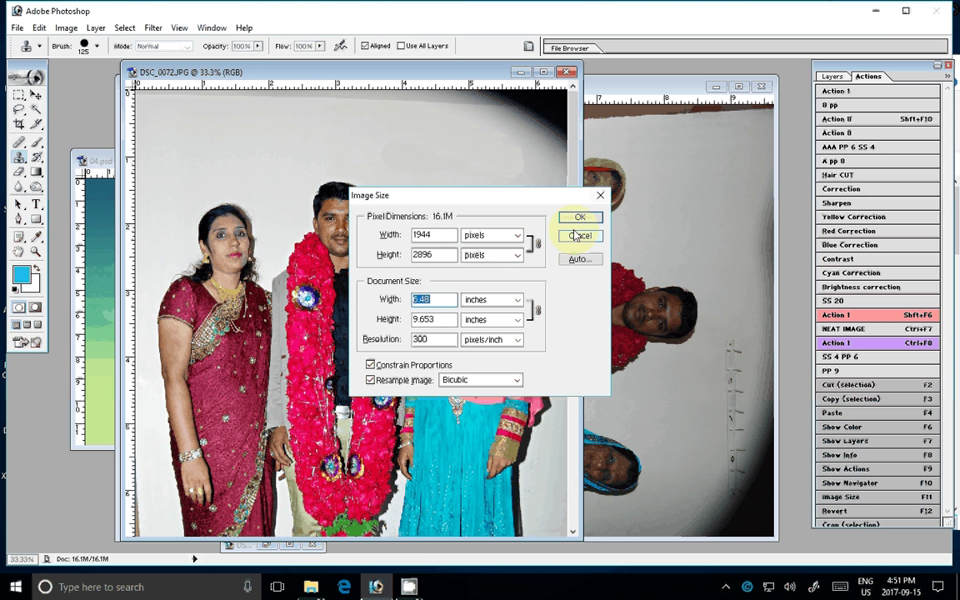
Step: Copy the retouched DSC_0072 photo into 04.psd, shrink it and move it to the upper left
left_click(576, 236)
key("v")
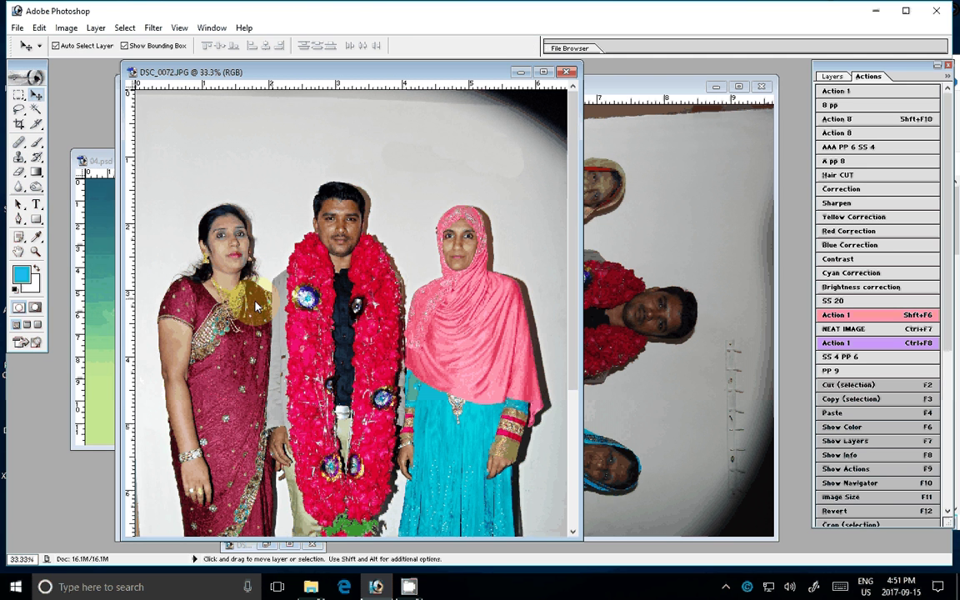
left_click_drag(257, 307, 337, 230)
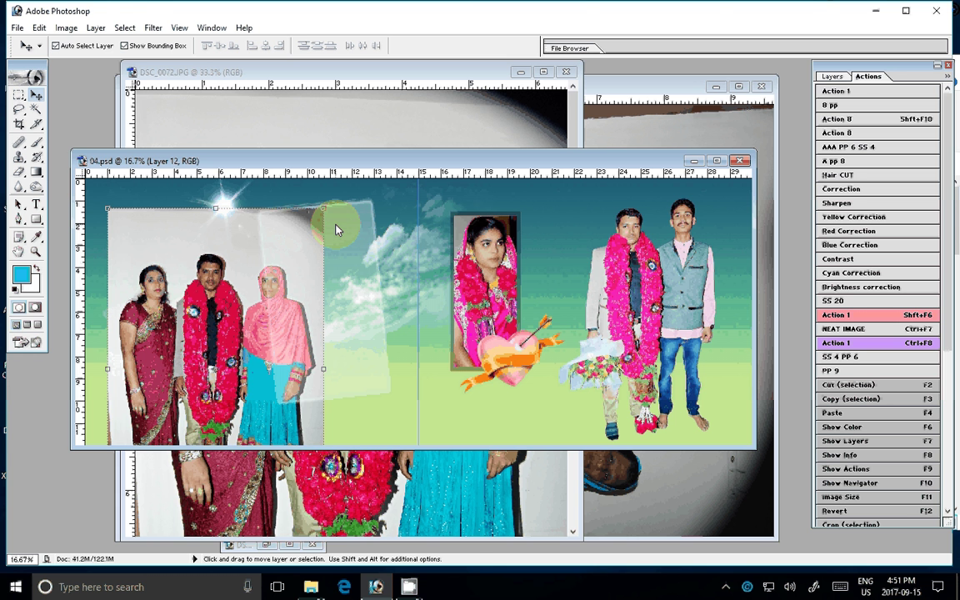
left_click_drag(337, 230, 319, 288)
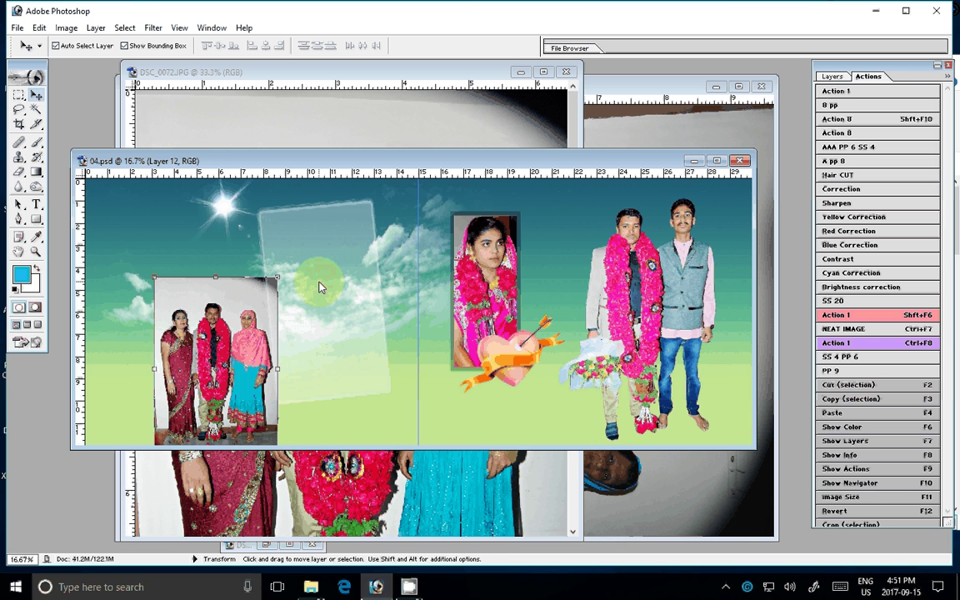
key("Return")
left_click_drag(221, 354, 160, 300)
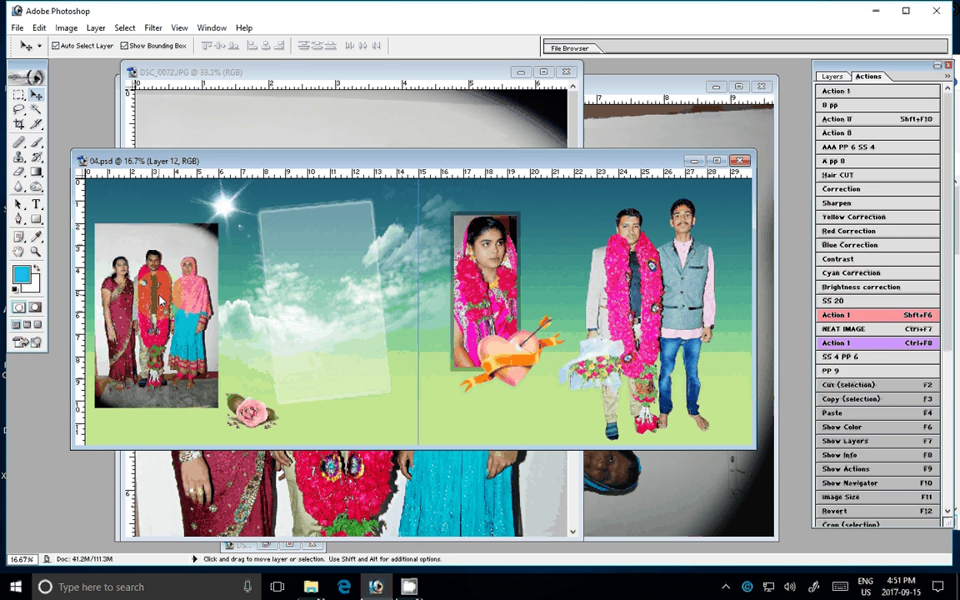
left_click(269, 233)
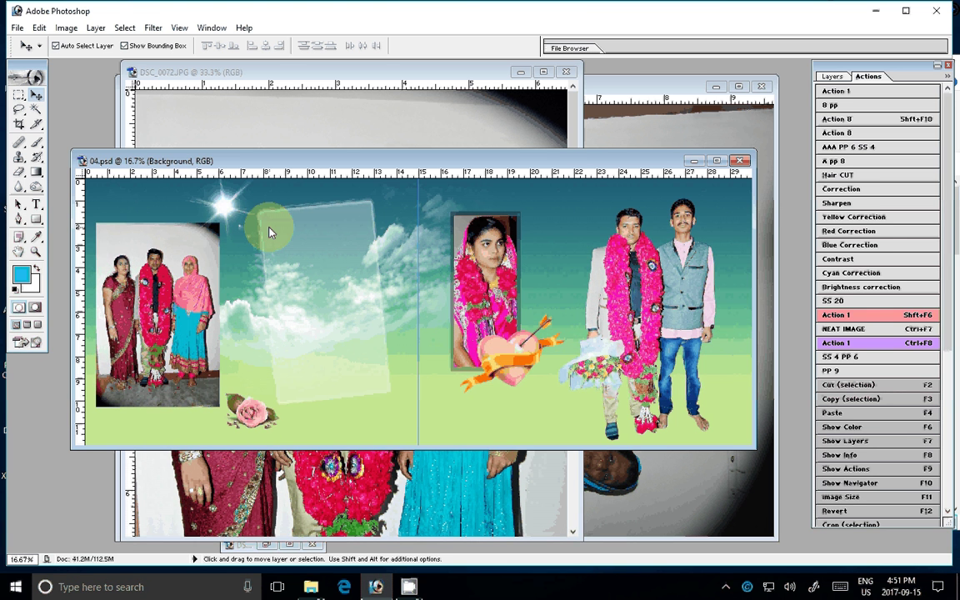
left_click(835, 75)
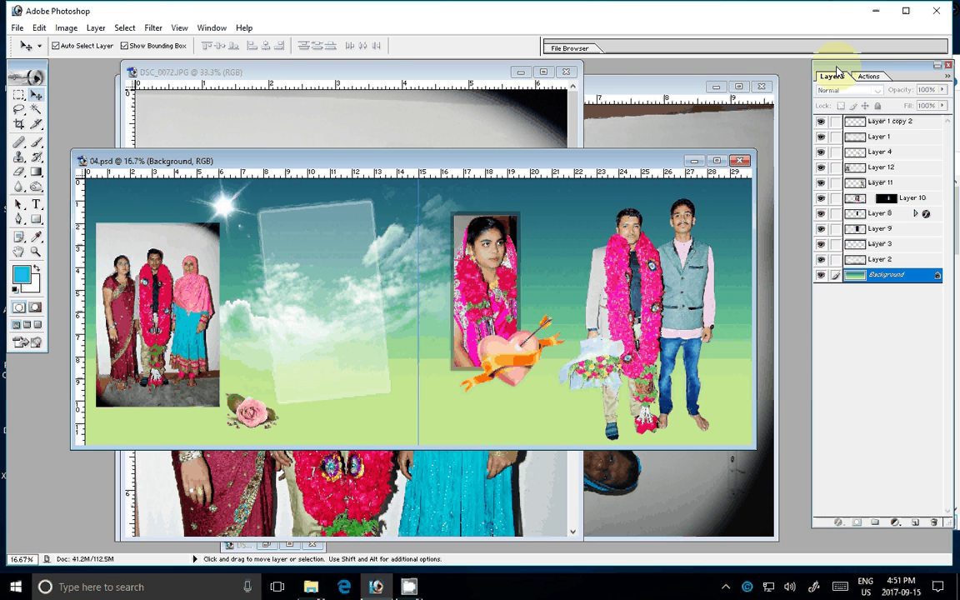
Step: Delete the translucent panel Layer 1, enlarge the family photo, and close DSC_0072
left_click(895, 229)
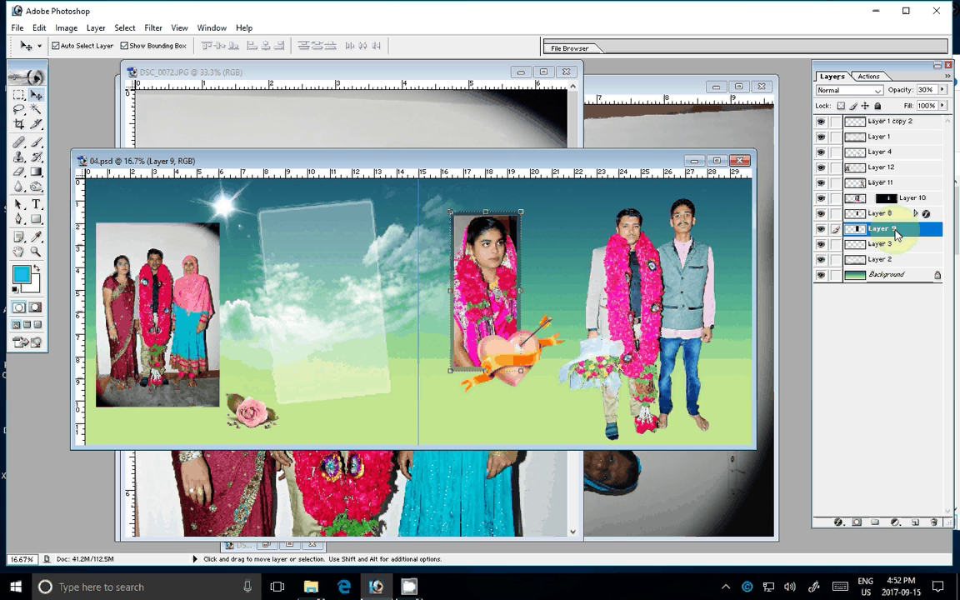
left_click(897, 245)
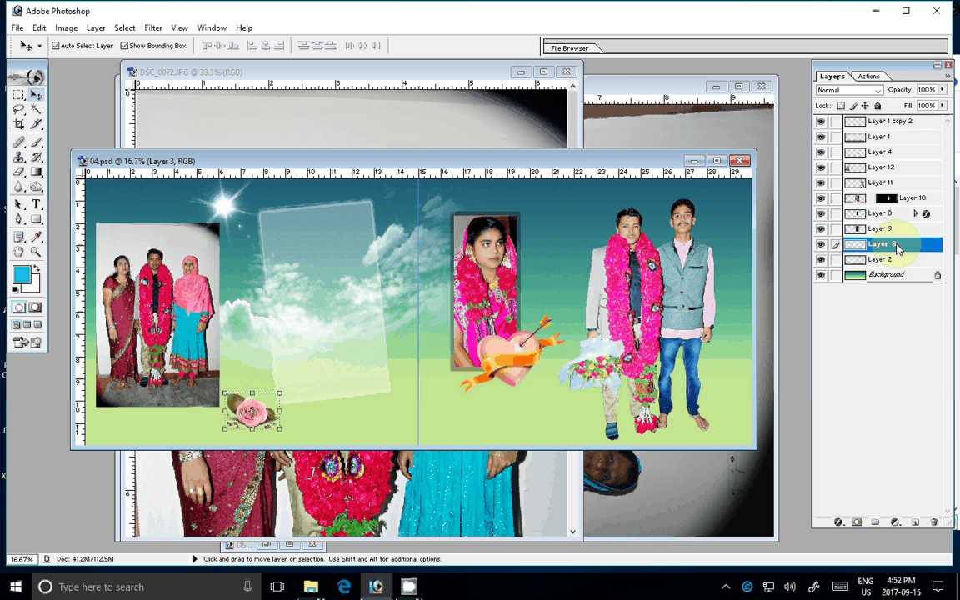
left_click(882, 152)
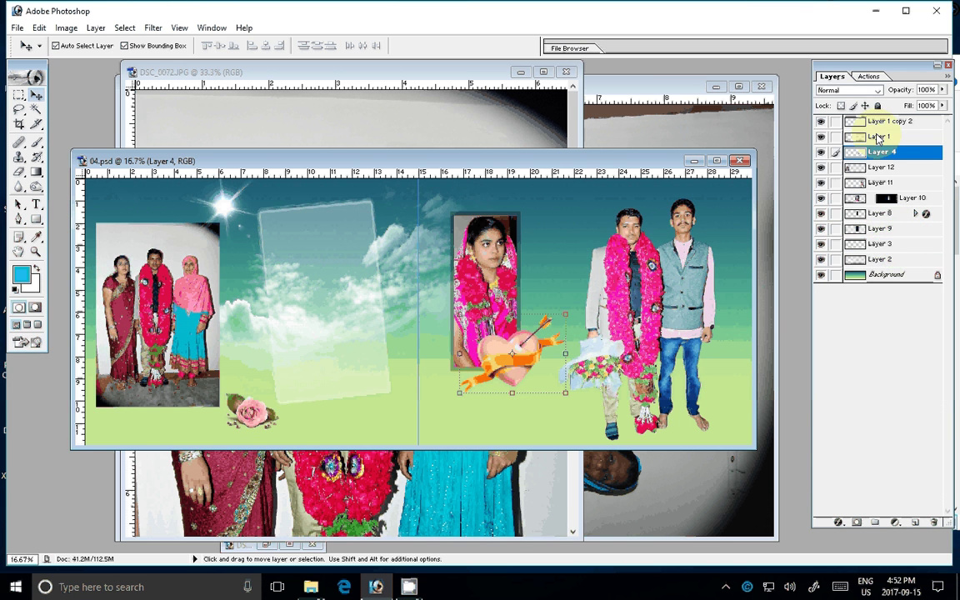
left_click(877, 136)
left_click(934, 522)
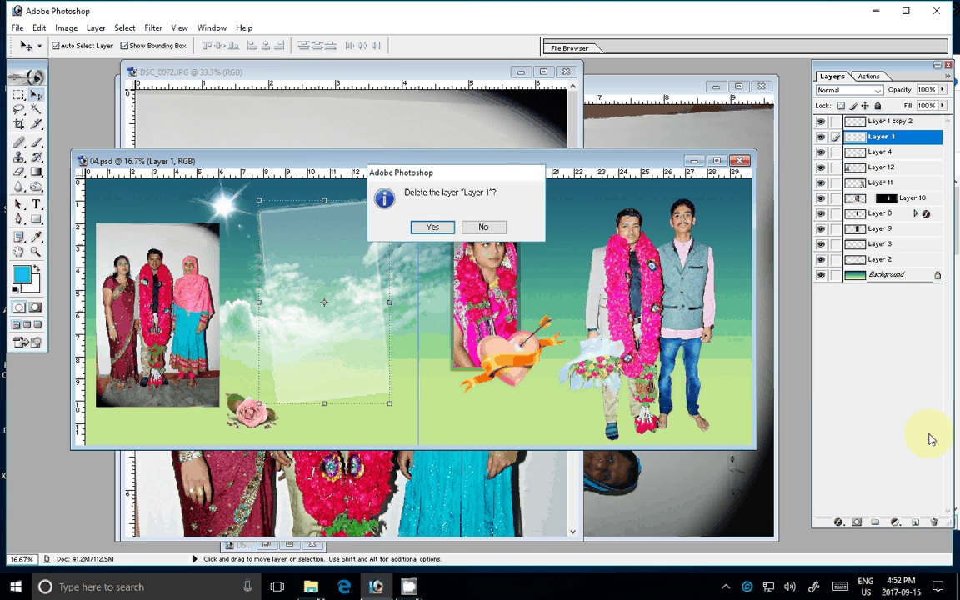
left_click(432, 227)
key("ctrl+t")
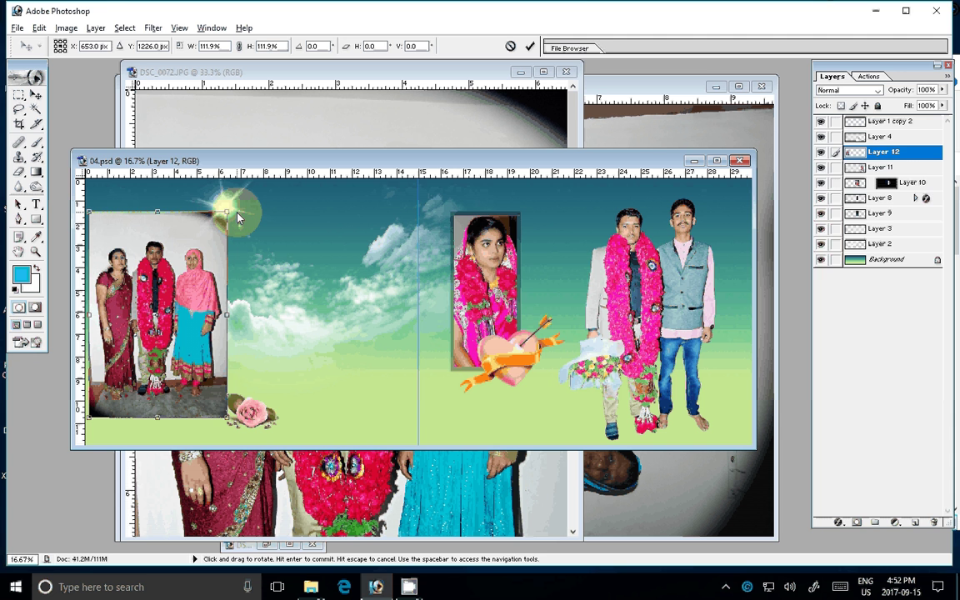
left_click(564, 72)
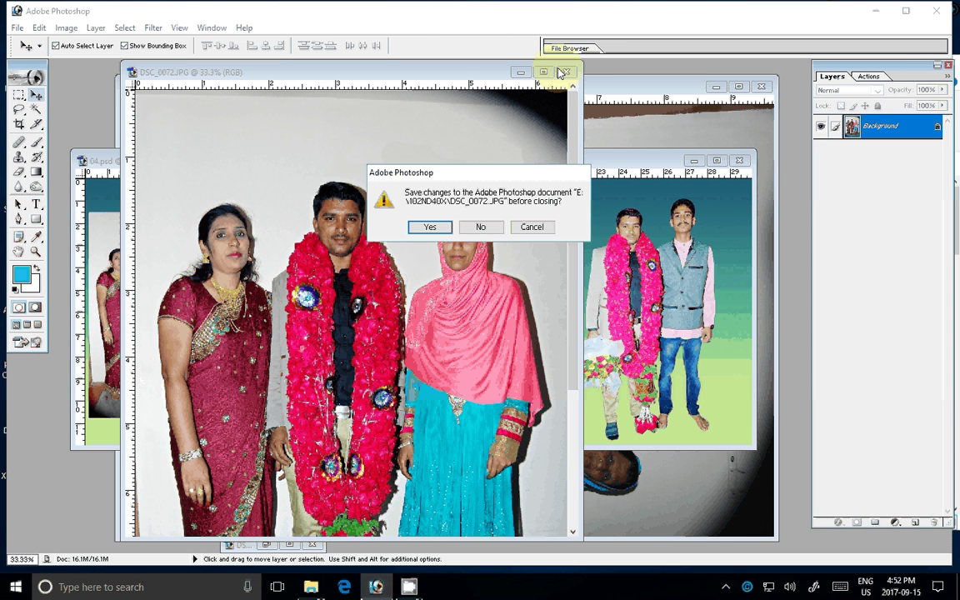
Step: Discard DSC_0072's changes and brighten DSC_0071 with Action 8
key("n")
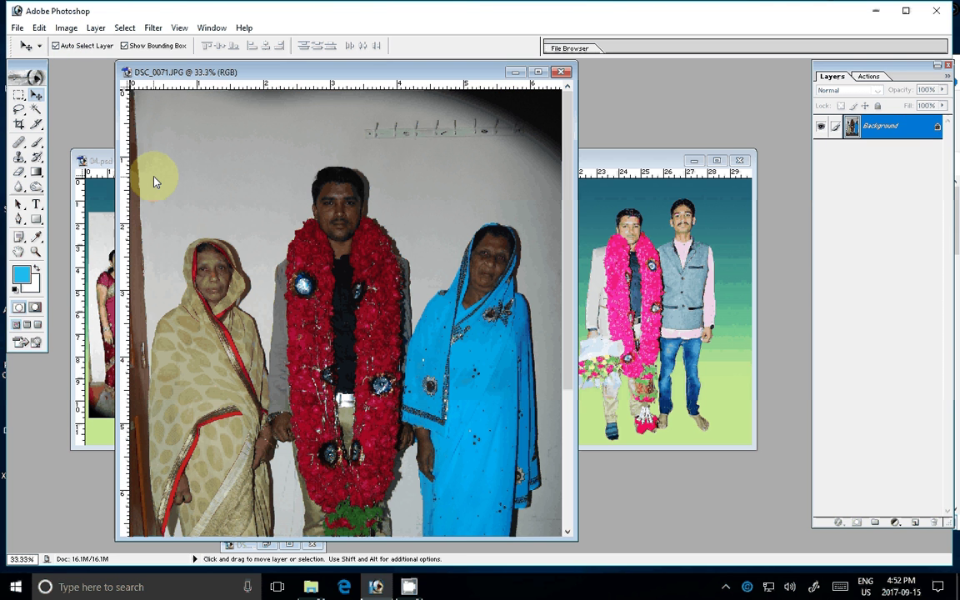
key("F9")
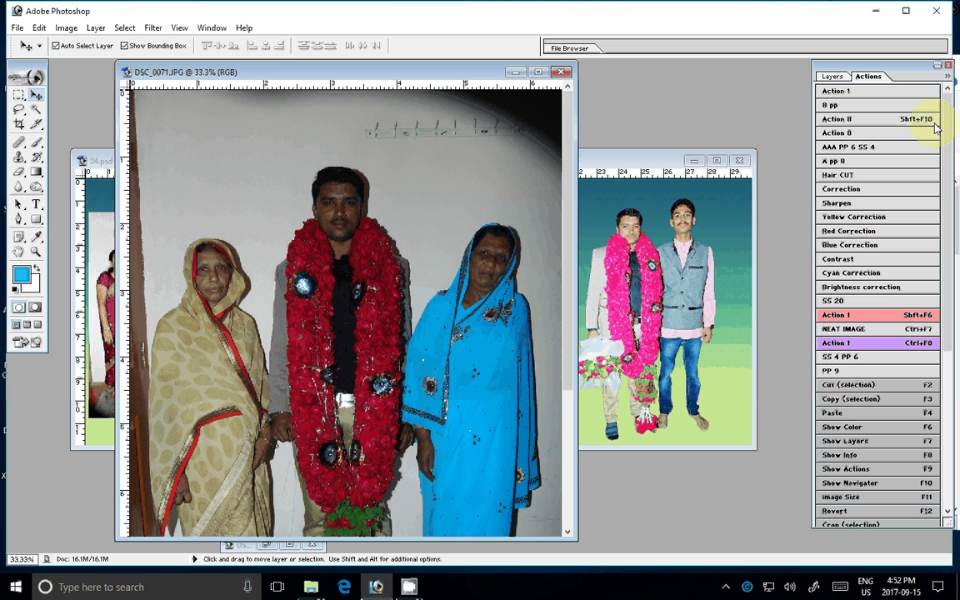
left_click(916, 122)
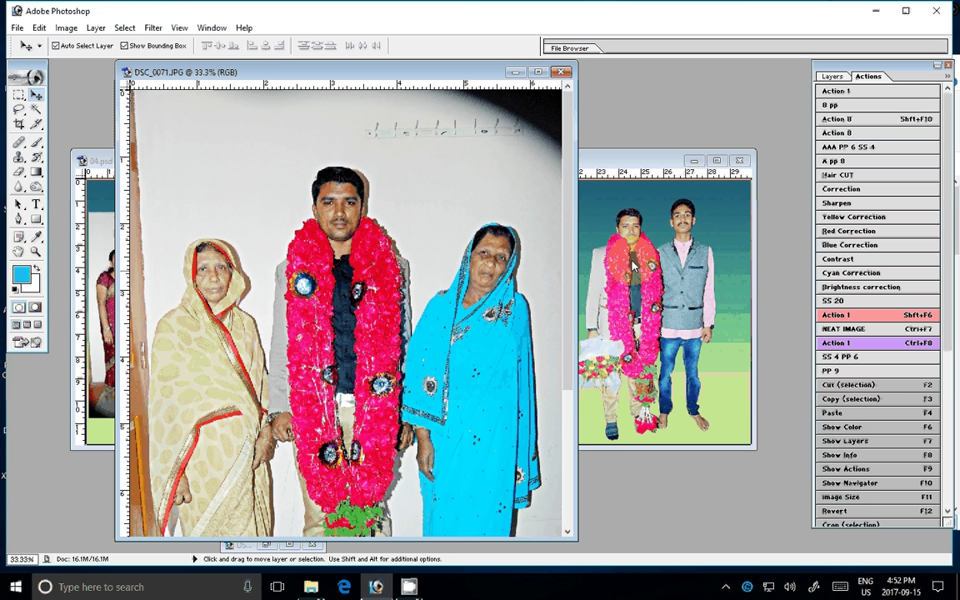
Step: Place DSC_0071 beside the family photo on the left page, resizing the pair
left_click_drag(633, 265, 445, 200)
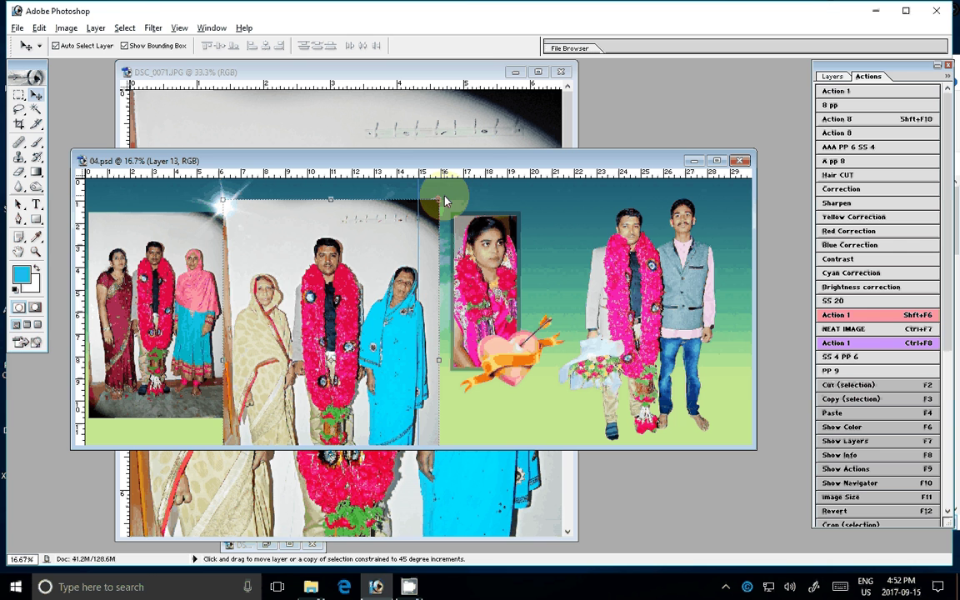
left_click_drag(444, 200, 374, 206)
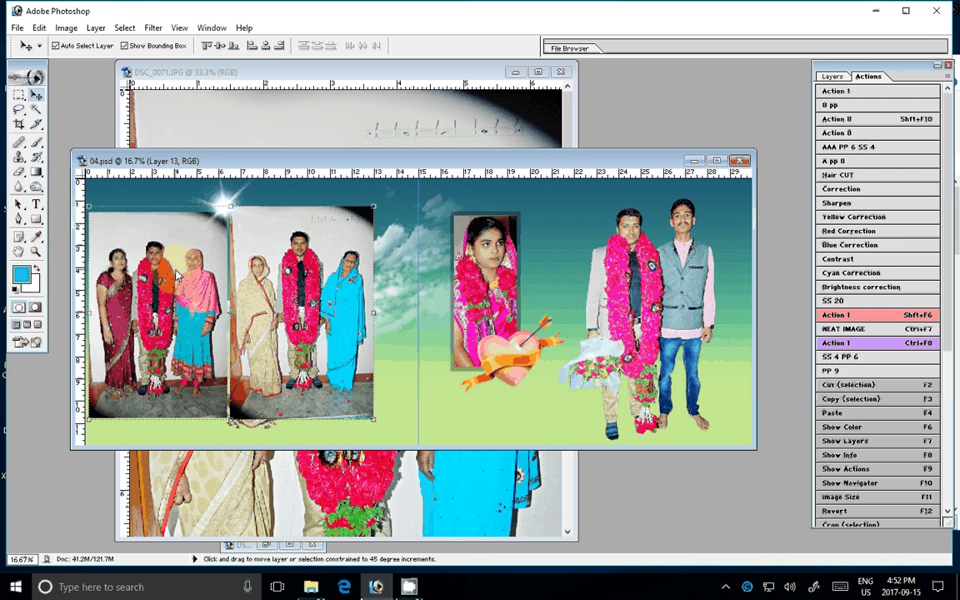
left_click_drag(176, 275, 201, 277)
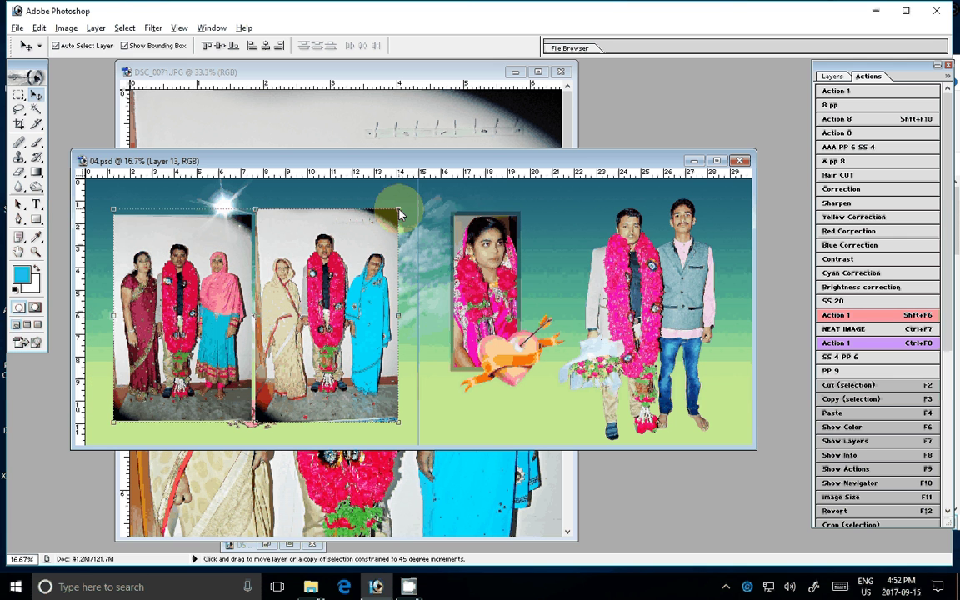
left_click_drag(399, 214, 409, 197)
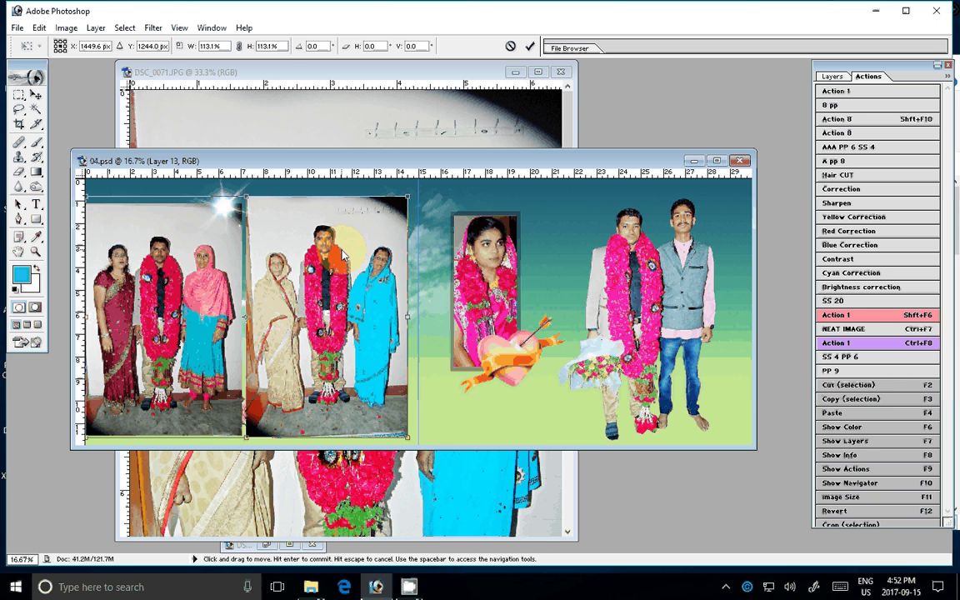
key("Return")
Step: Close DSC_0071, nudge the two standing men slightly, and bring up File Explorer
left_click(564, 74)
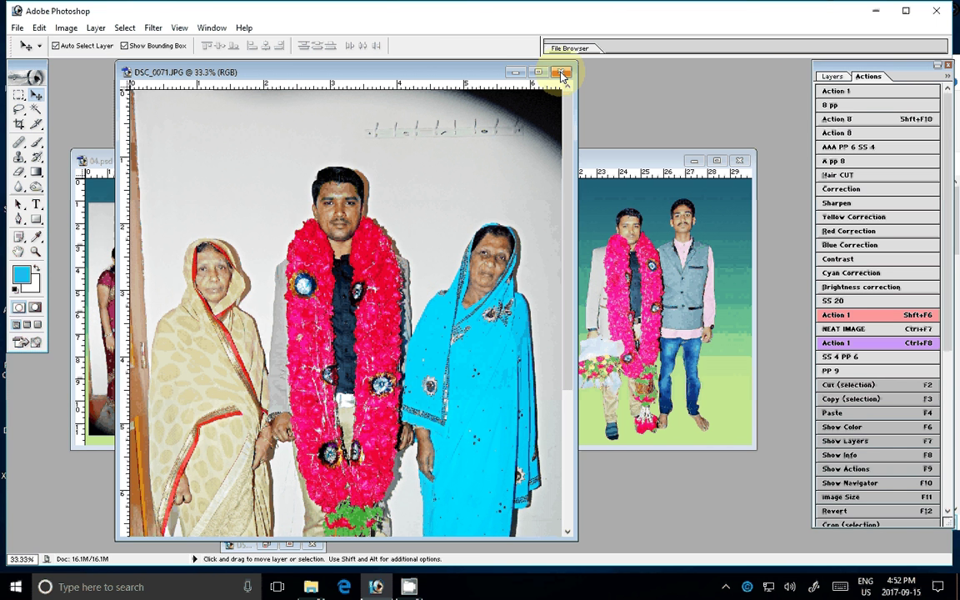
left_click(564, 74)
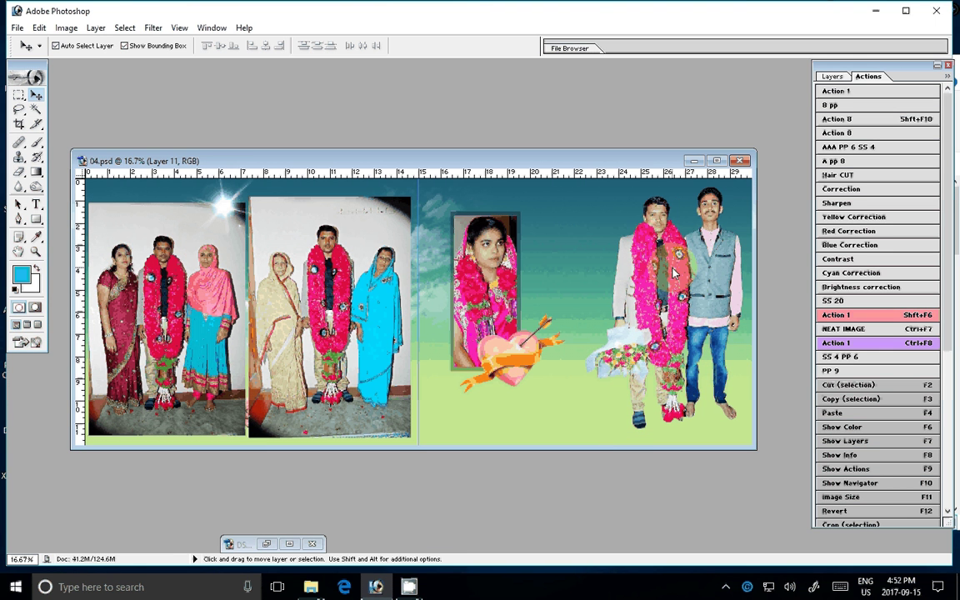
left_click_drag(675, 274, 671, 280)
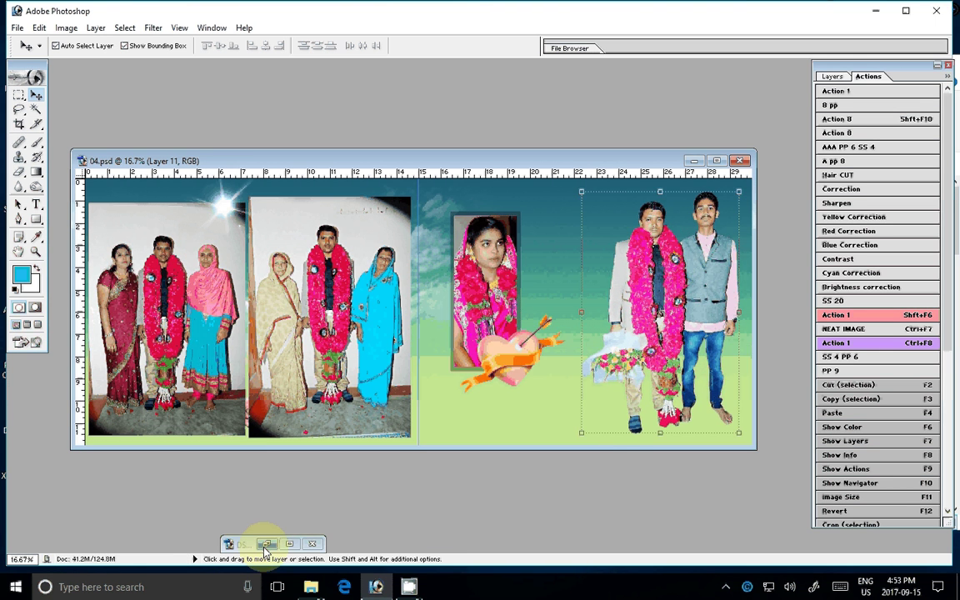
left_click(310, 587)
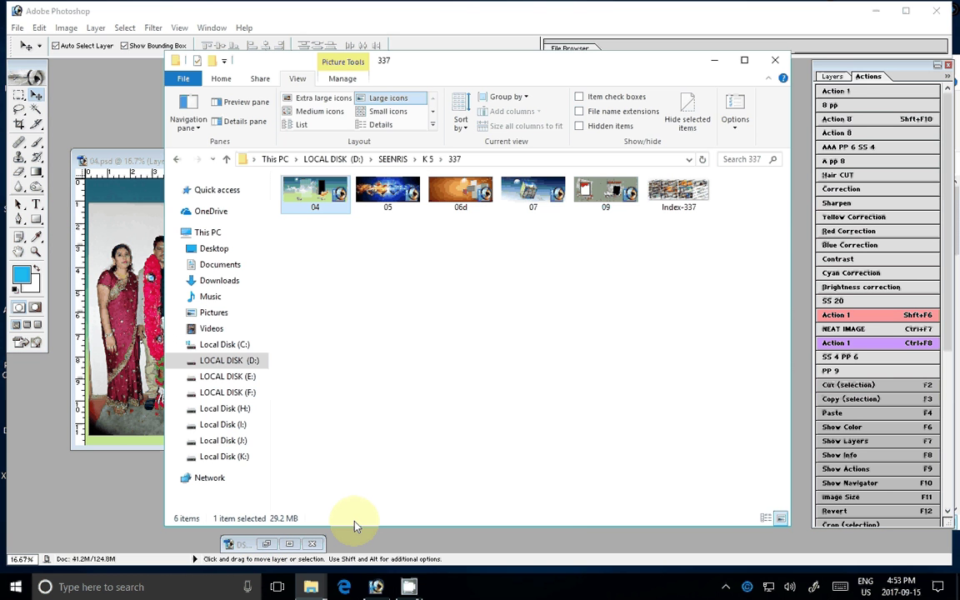
Step: Move DSC_0071 and DSC_0072 from 102ND40X into the S DII folder
left_click(311, 587)
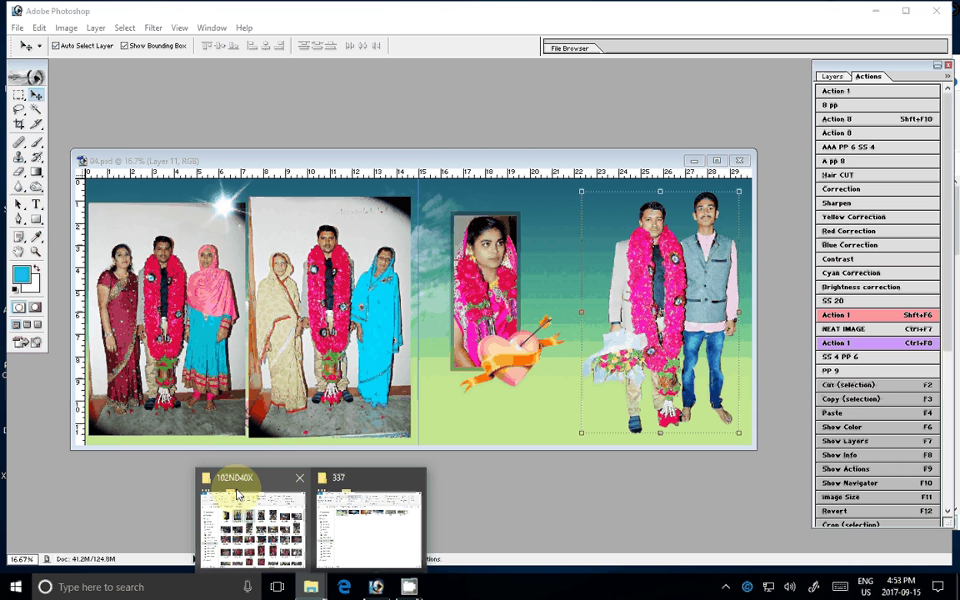
left_click(239, 495)
left_click_drag(479, 218, 462, 248)
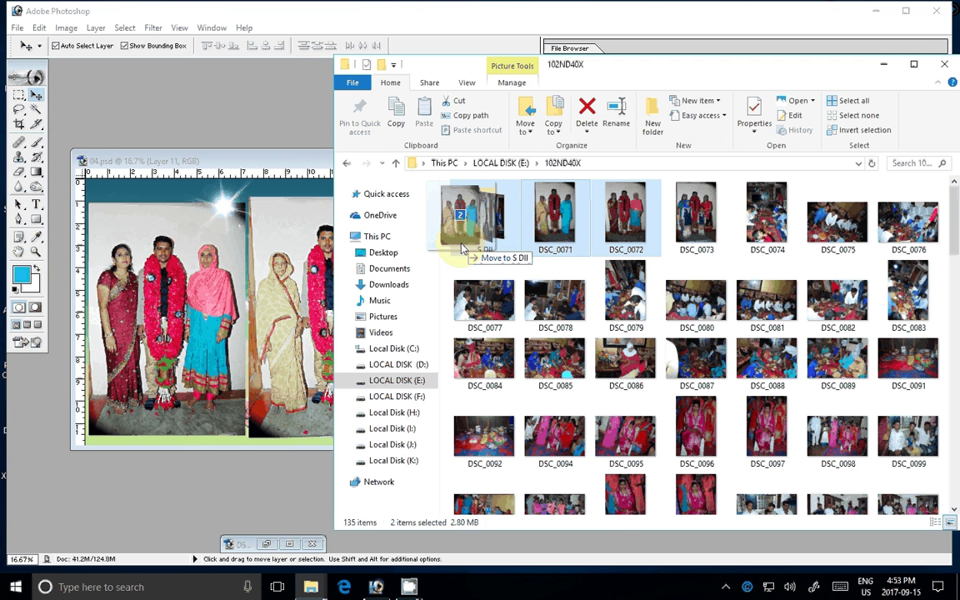
left_click_drag(463, 248, 463, 249)
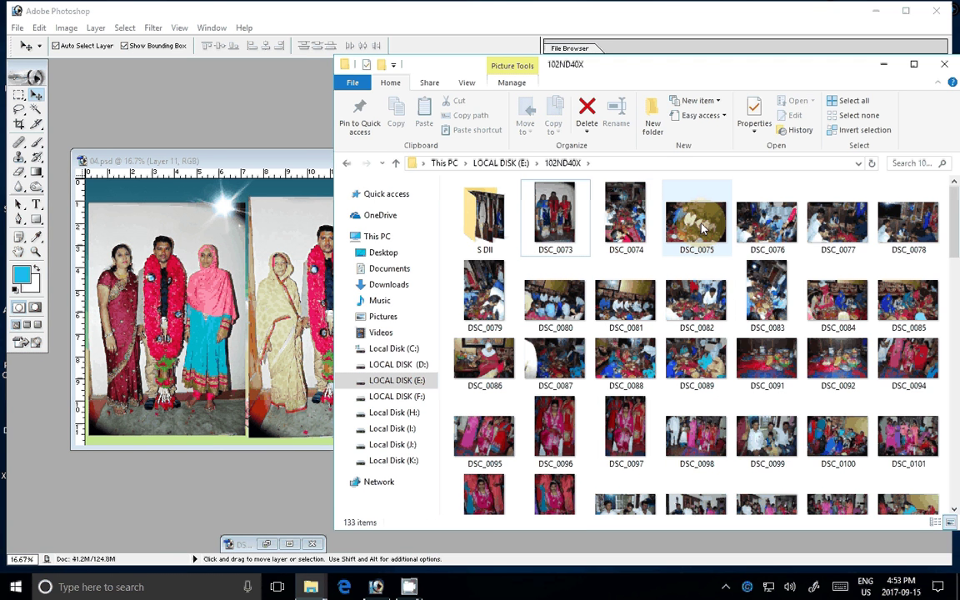
Step: Open DSC_0091 and DSC_0092 in Photoshop
left_click(807, 373)
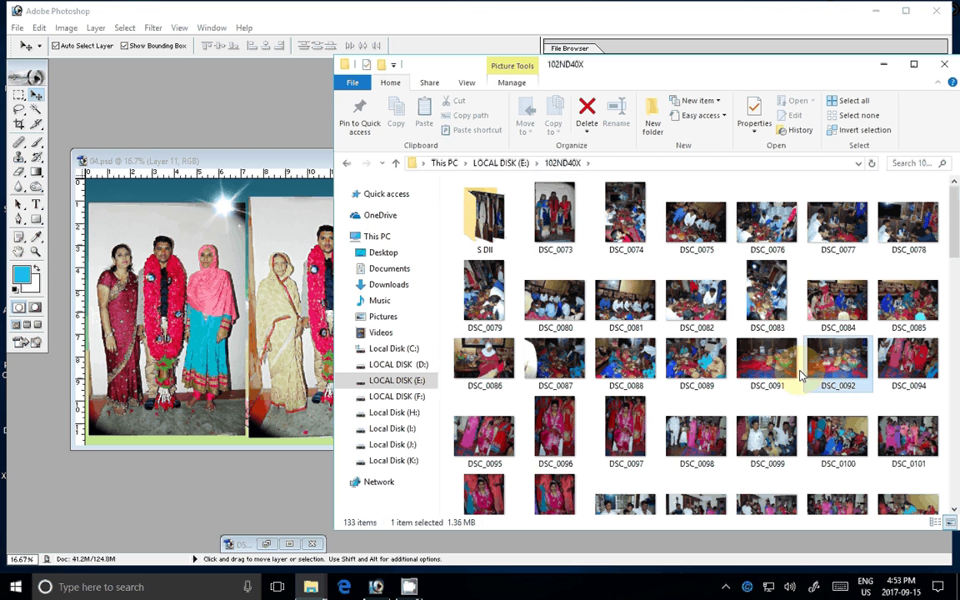
left_click(801, 375, "ctrl")
left_click_drag(800, 375, 385, 157)
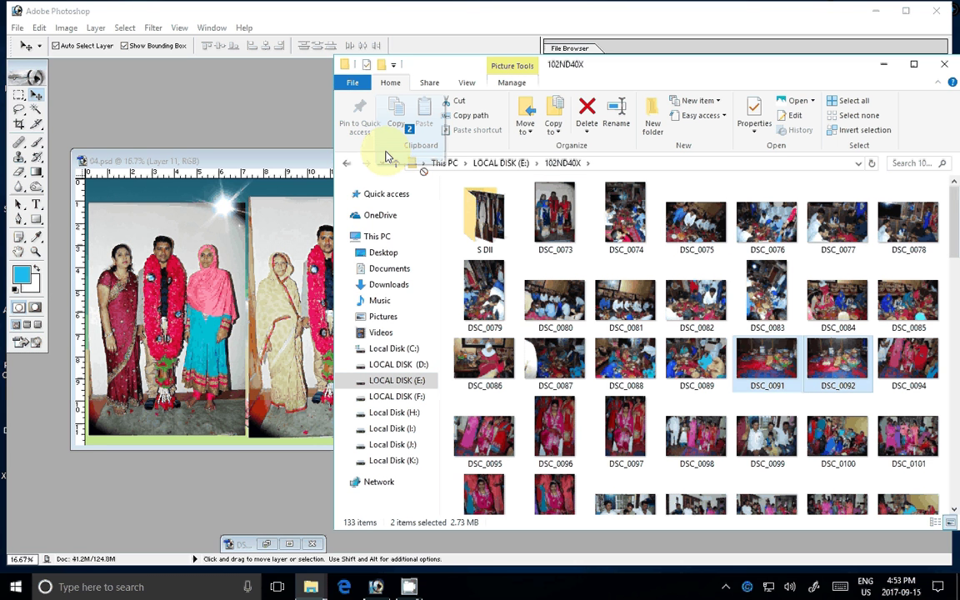
left_click_drag(386, 156, 630, 306)
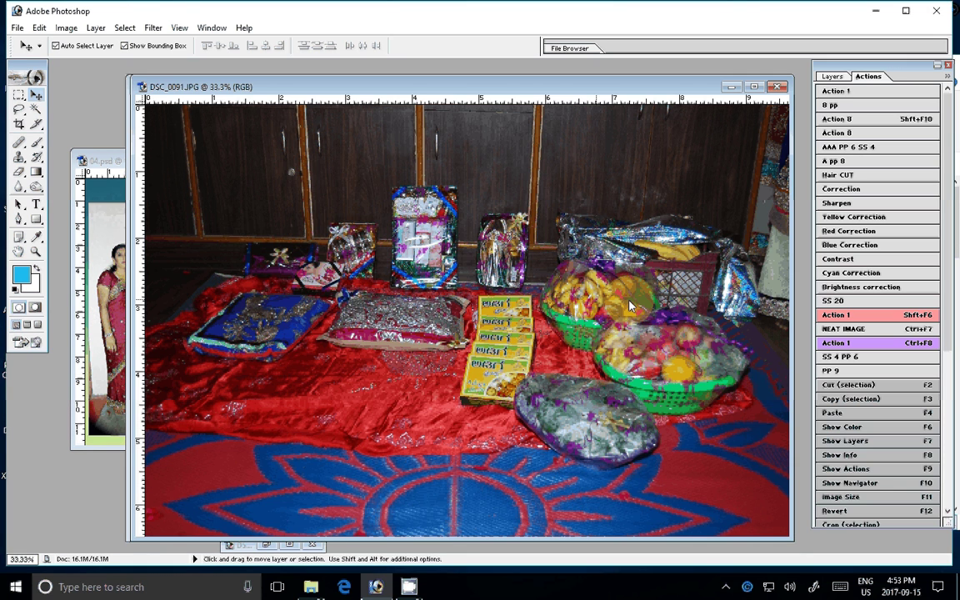
Step: Brighten the DSC_0091 gifts photo with Action 8 and position its window over the album
left_click(923, 133)
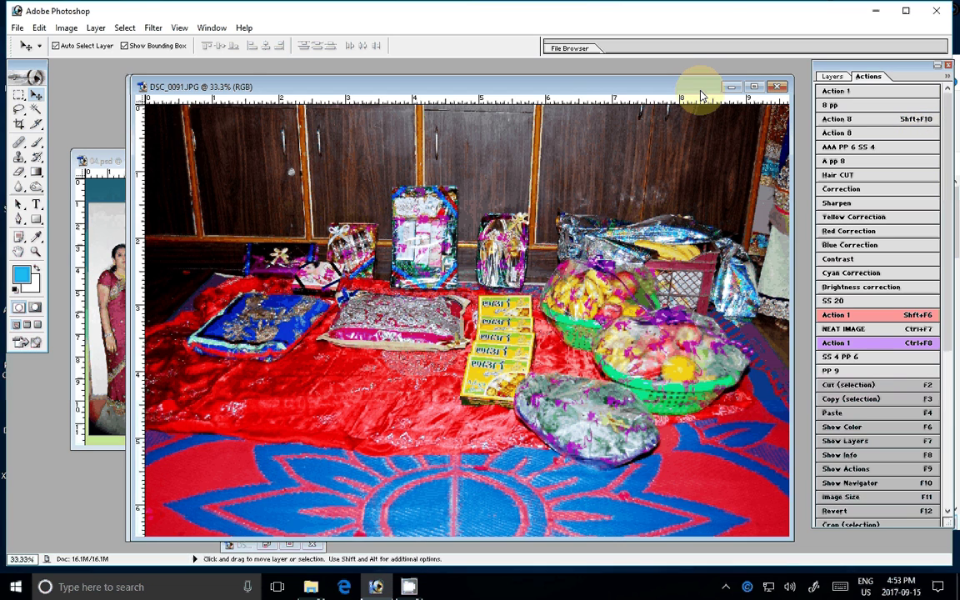
left_click_drag(701, 94, 657, 145)
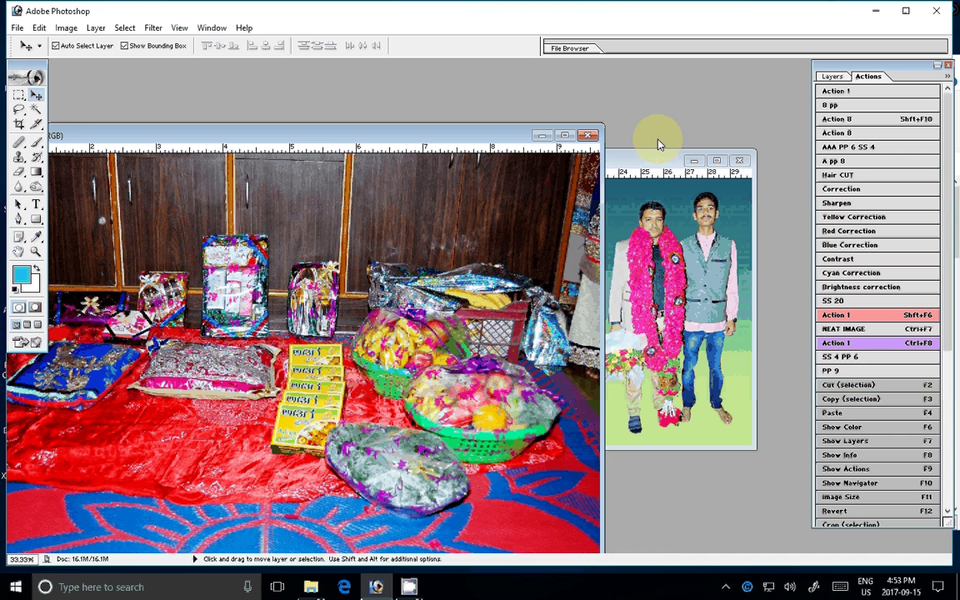
left_click_drag(333, 135, 403, 123)
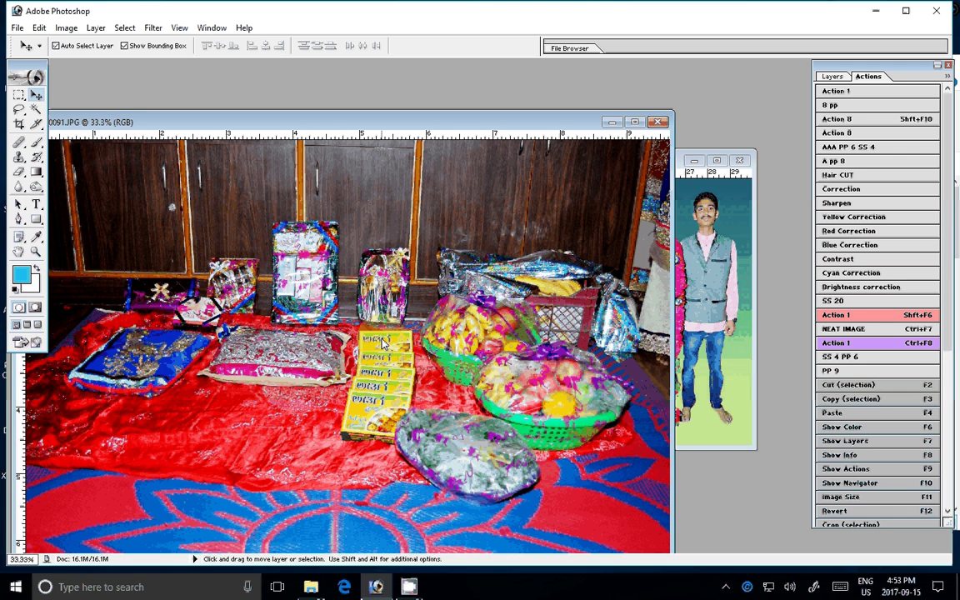
Step: Resize the gifts photo to 5 inches wide (1500 × 1007 px)
key("F11")
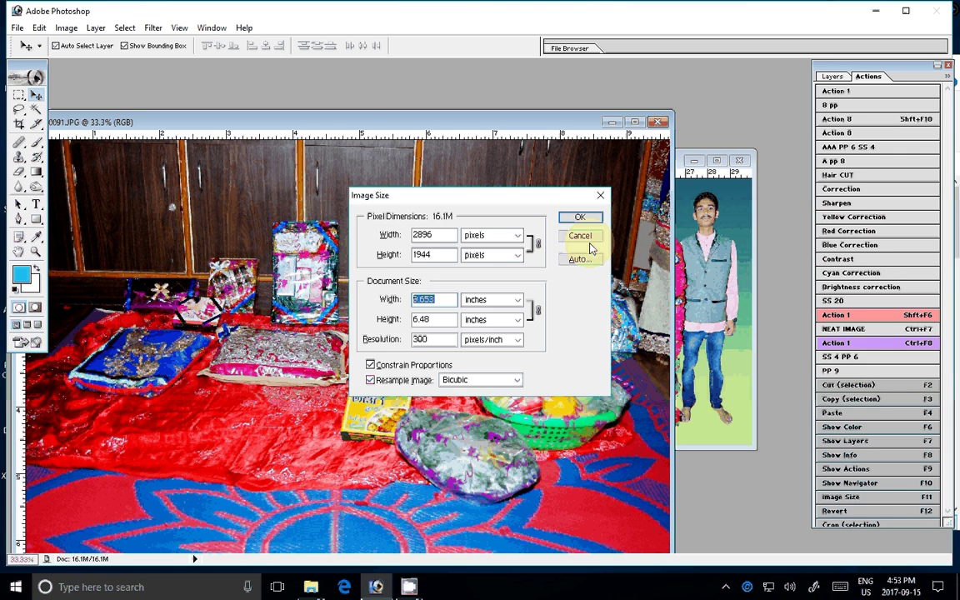
type("5")
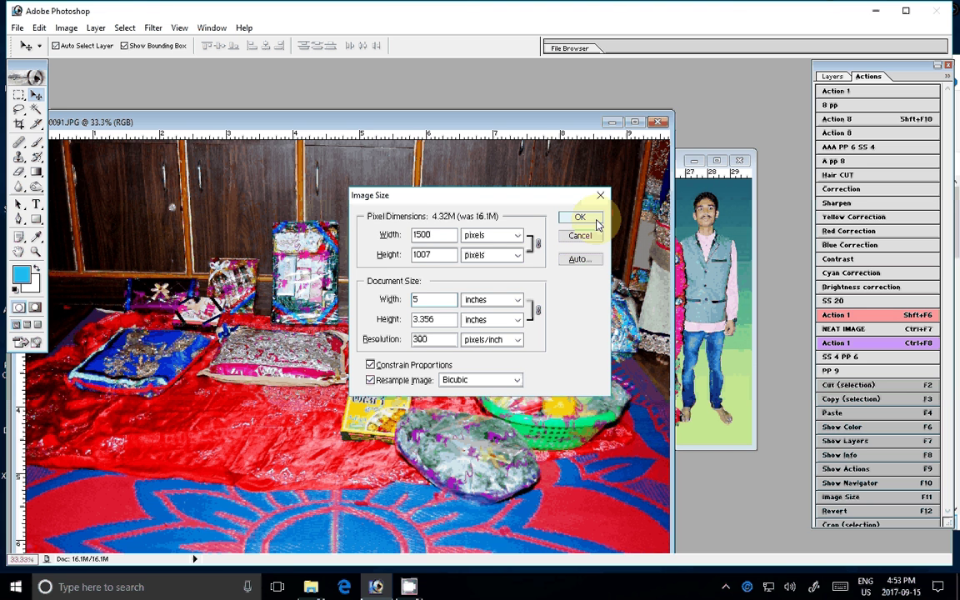
left_click(580, 218)
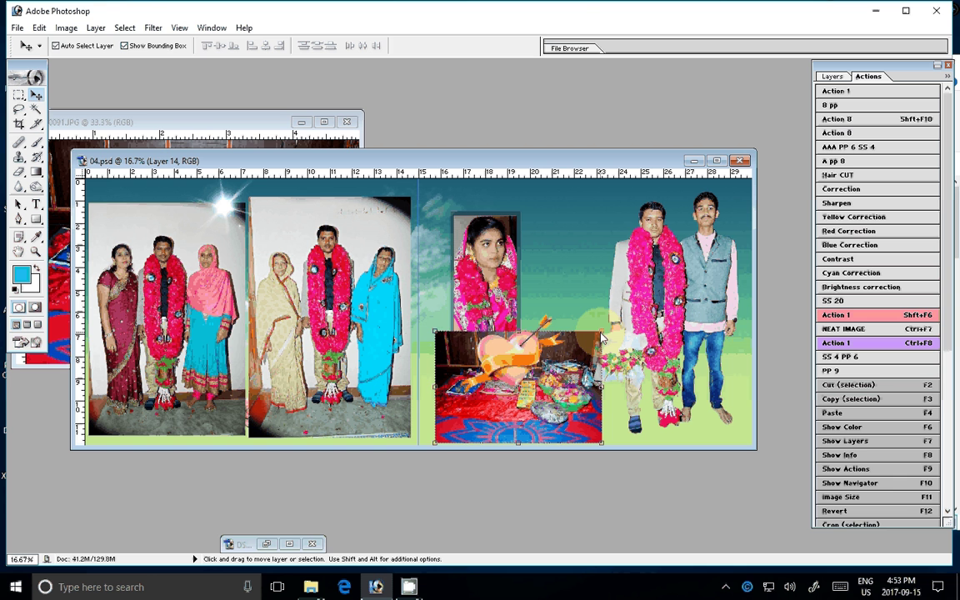
Step: Shrink the gifts photo into a small inset under the heart, then show the Layers panel
mouse_move(602, 335)
left_mouse_down()
mouse_move(553, 390)
mouse_move(569, 404)
left_mouse_up()
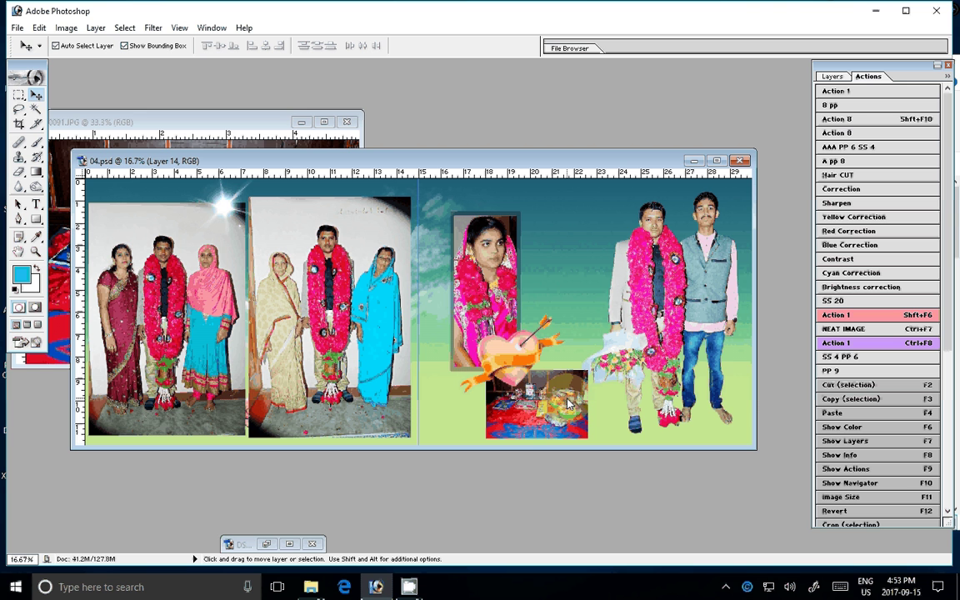
left_click_drag(567, 403, 563, 404)
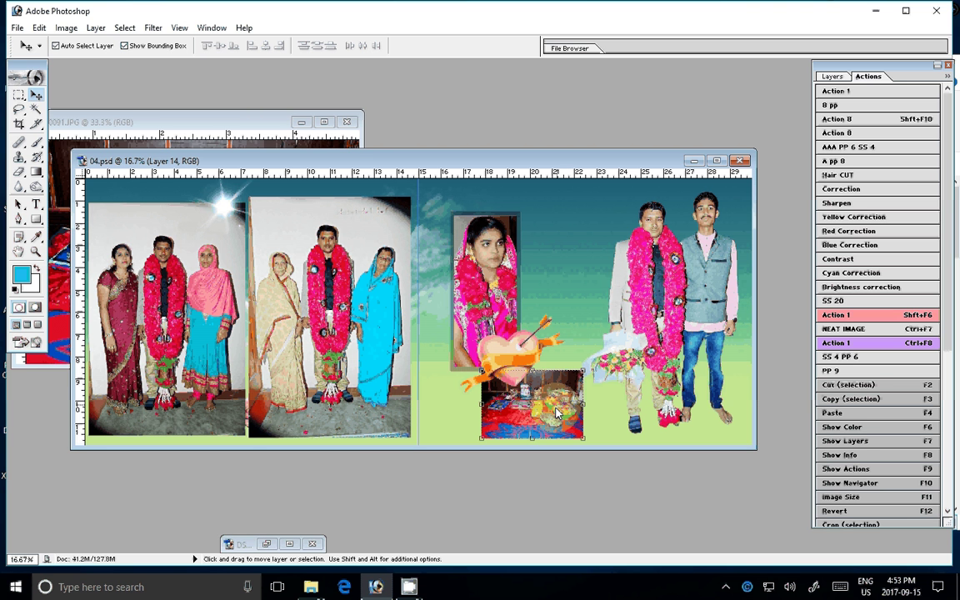
left_click(292, 303)
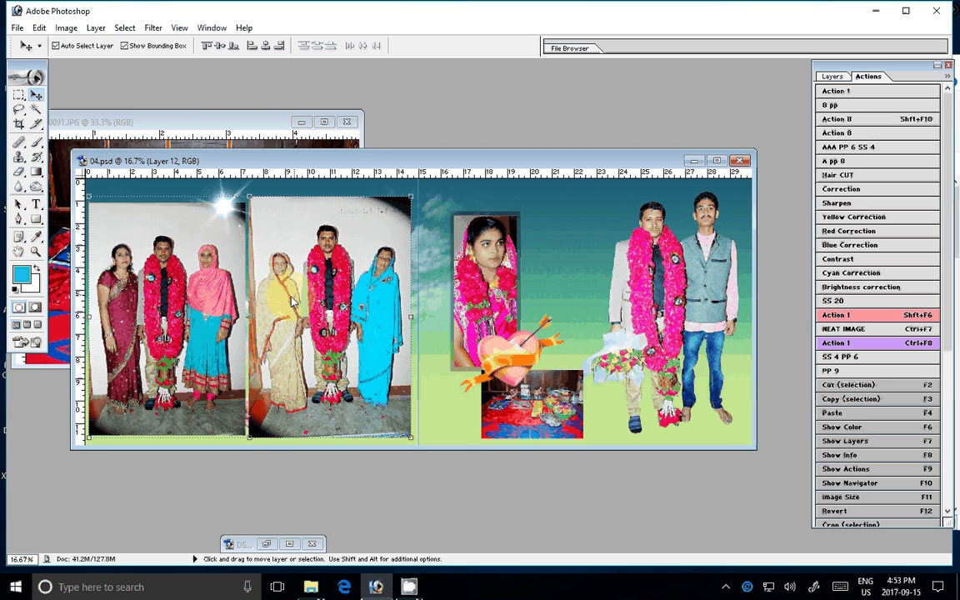
key("F7")
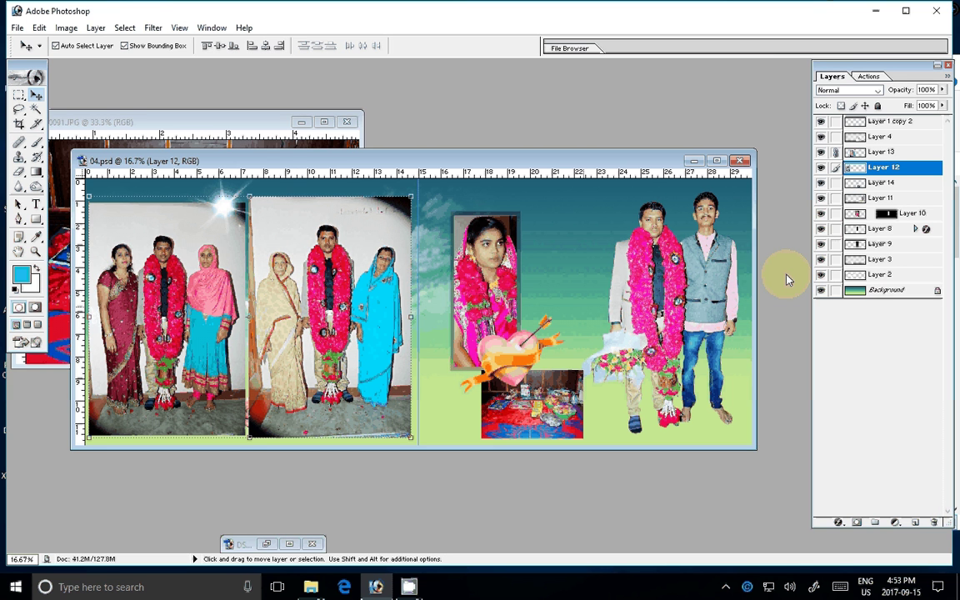
Step: Add a stroke border filled with the orange-yellow leaf pattern to Layer 13's family photo
left_click(844, 153)
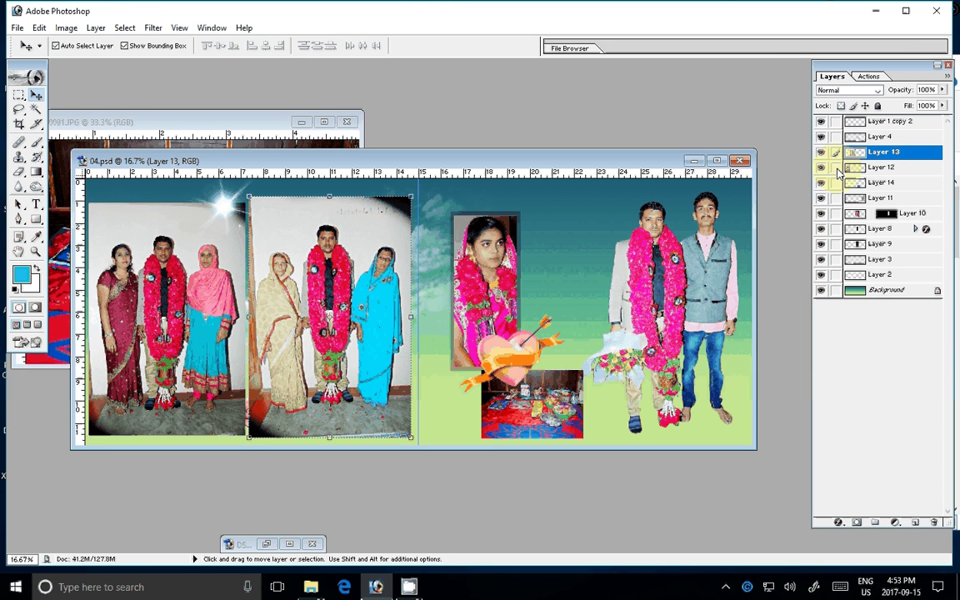
left_click(839, 522)
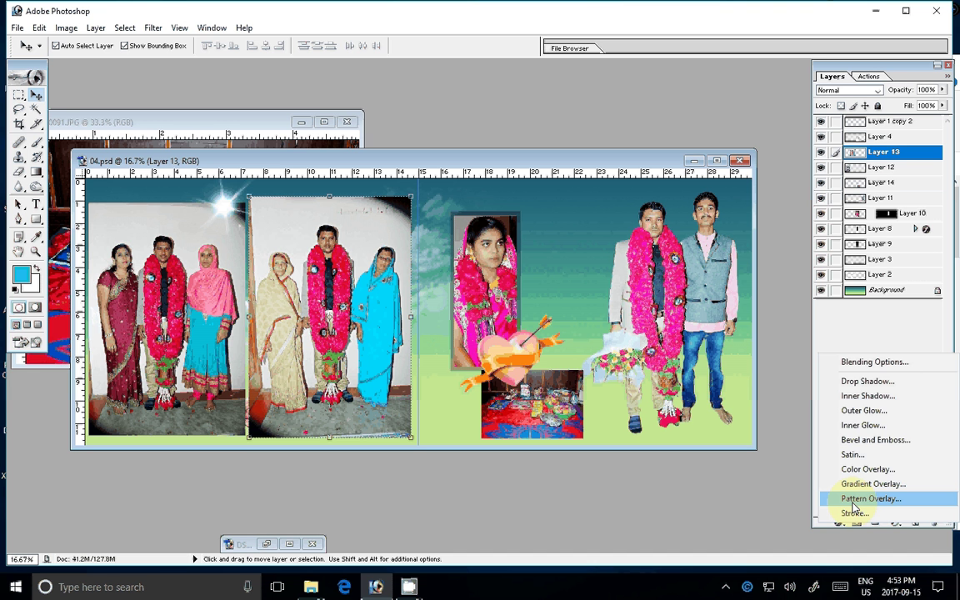
left_click(854, 512)
left_click(467, 256)
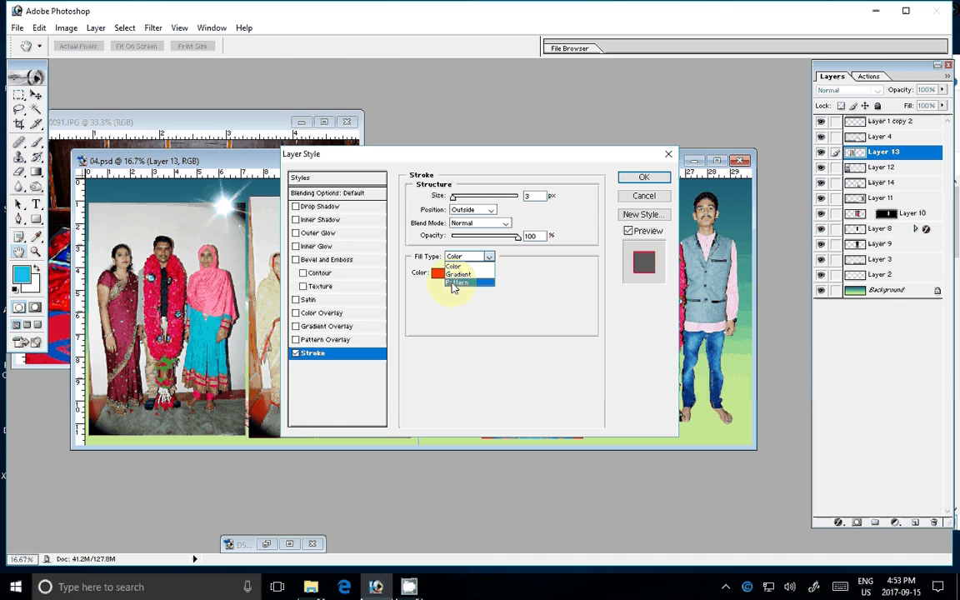
left_click(452, 283)
left_click(477, 294)
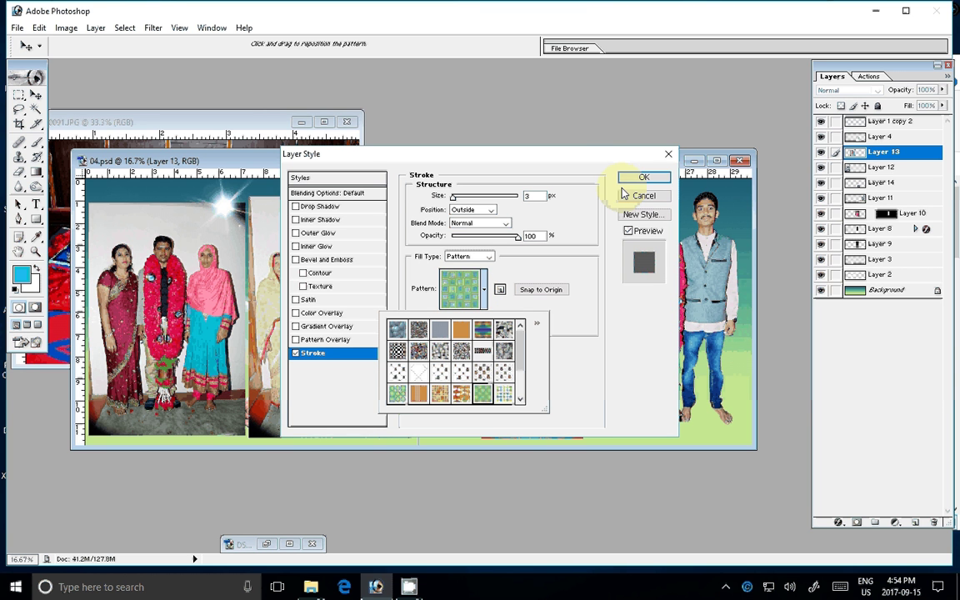
left_click(462, 393)
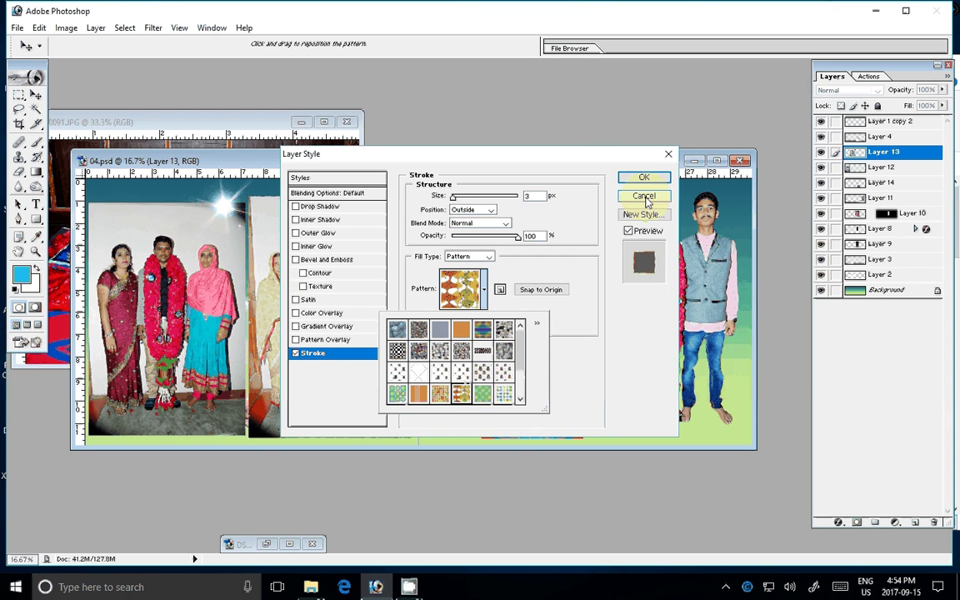
left_click(495, 240)
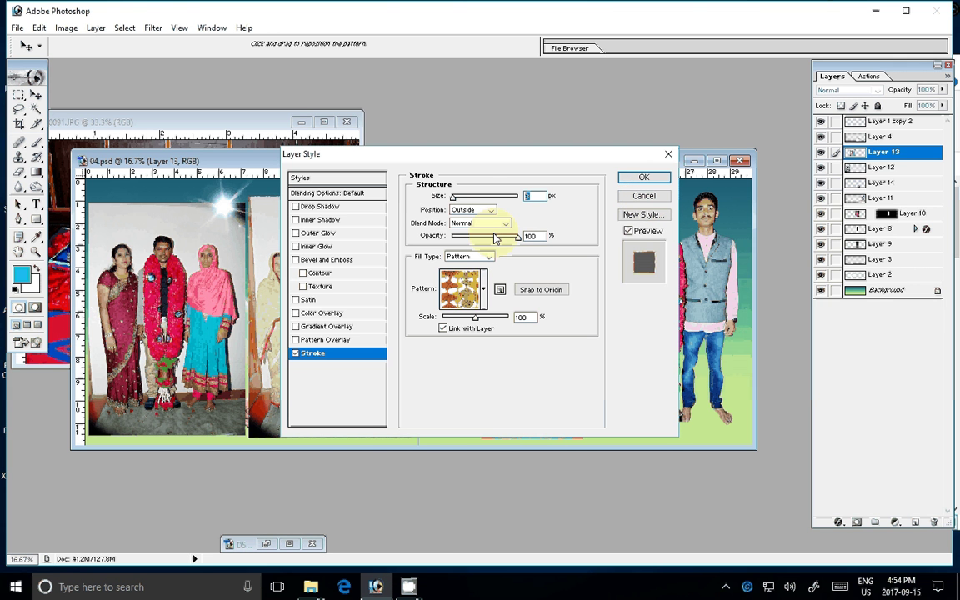
key("Return")
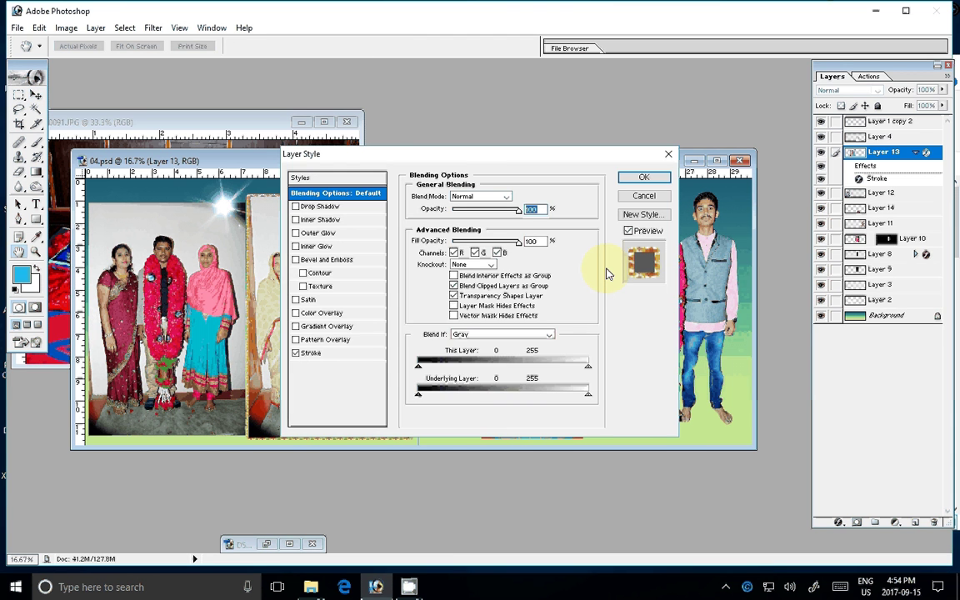
key("Escape")
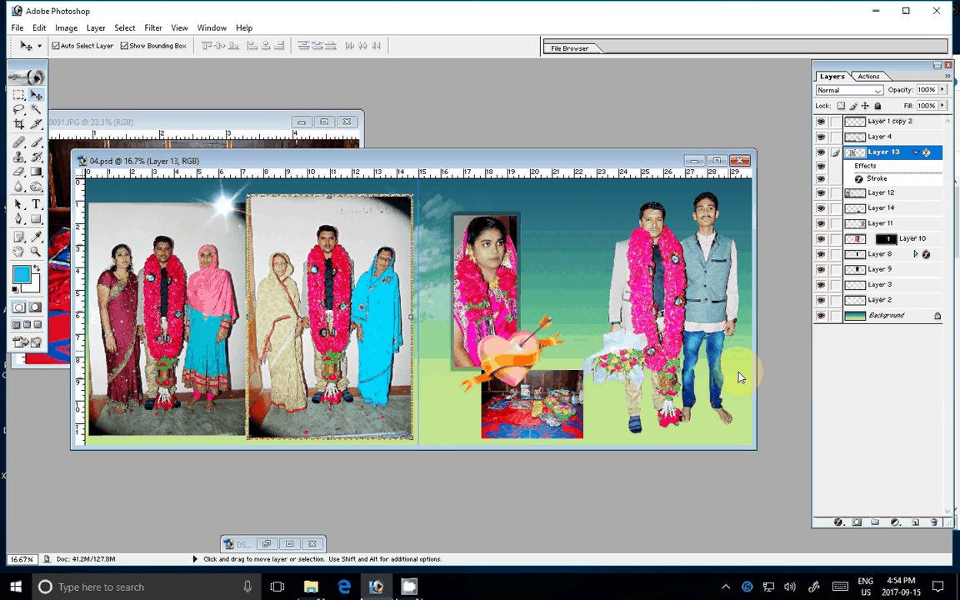
left_click(124, 28)
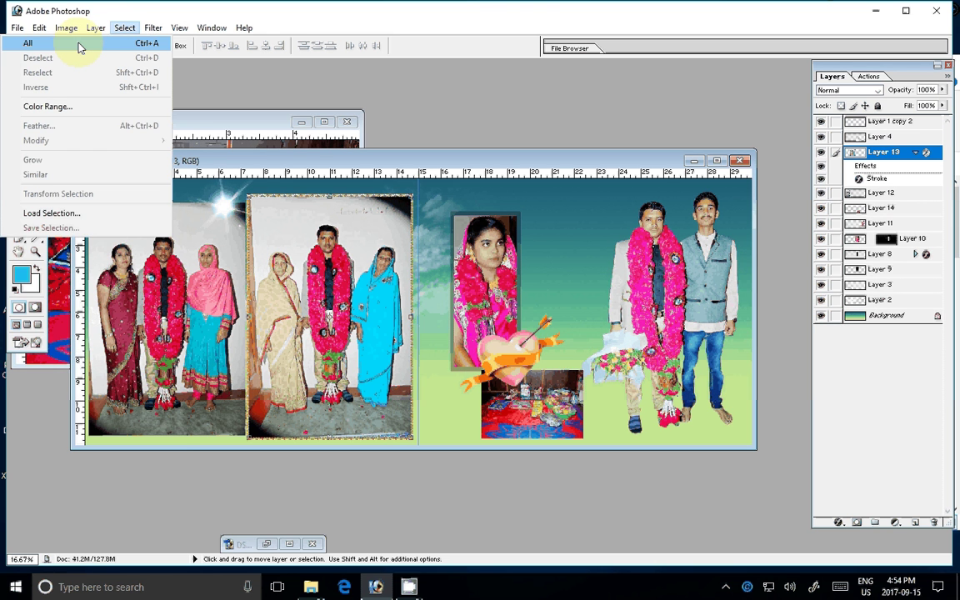
Step: Copy Layer 13's pattern-stroke style and paste it onto the first family photo, Layer 12
left_click(95, 27)
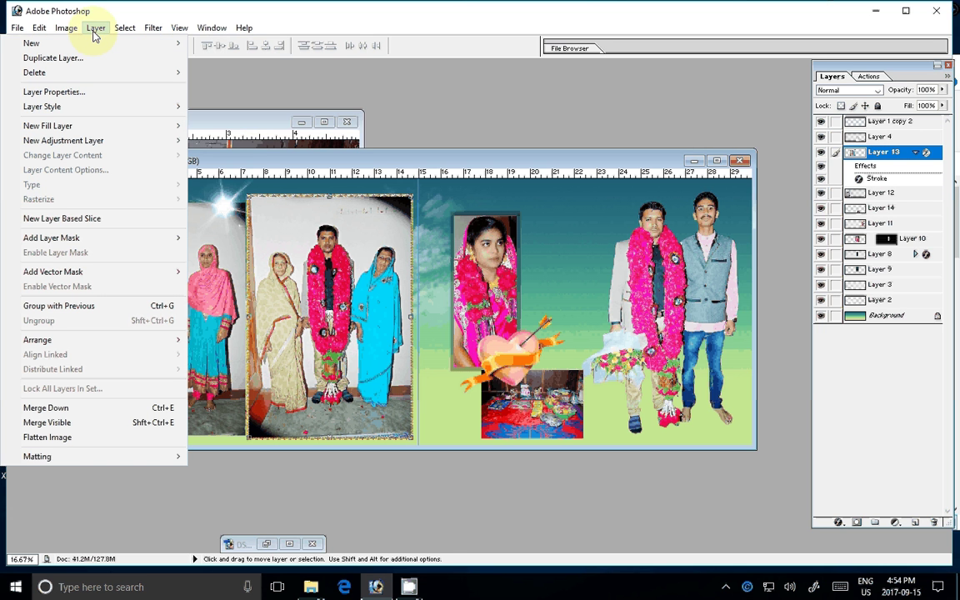
mouse_move(42, 106)
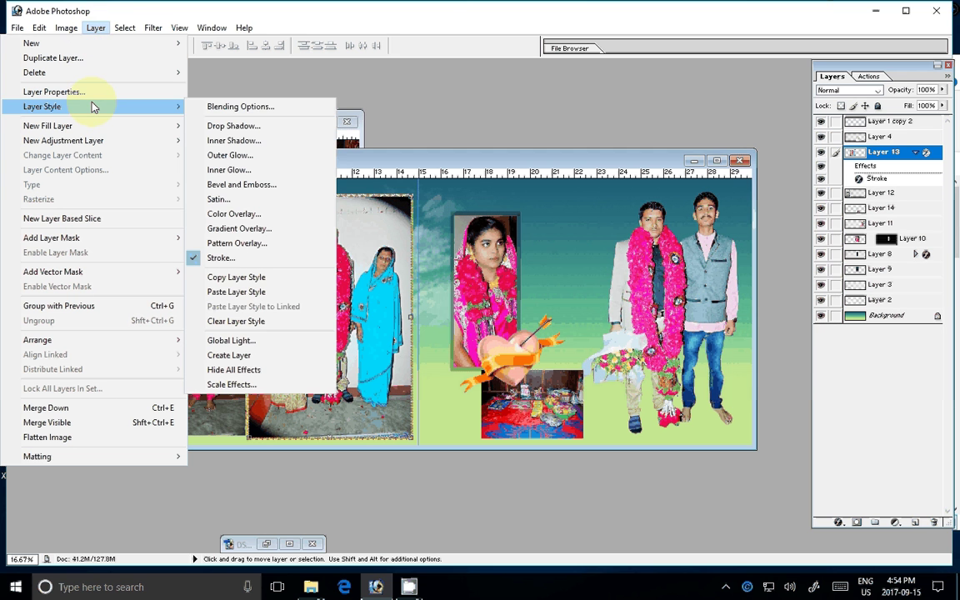
left_click(236, 292)
left_click(884, 193)
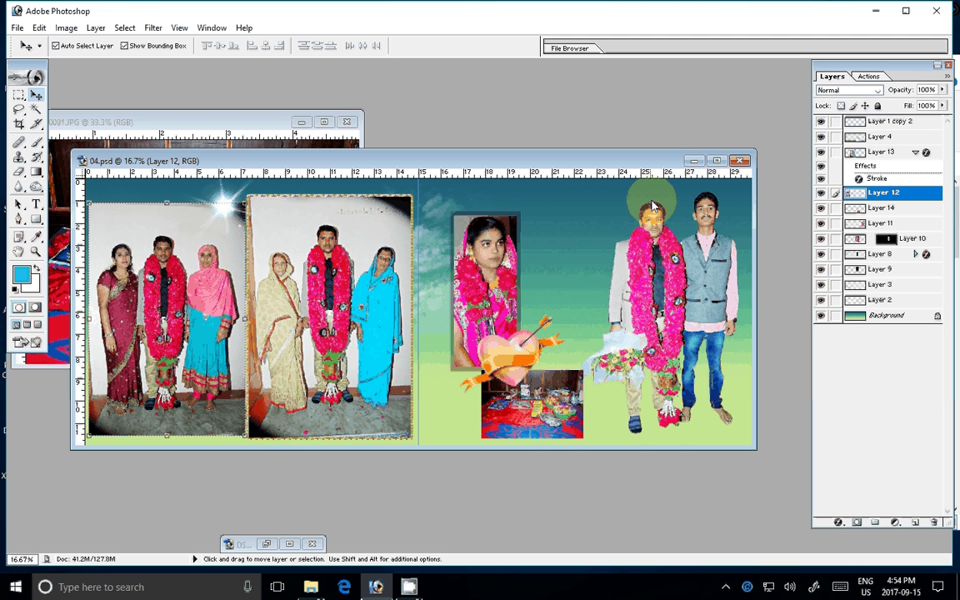
double_click(935, 196)
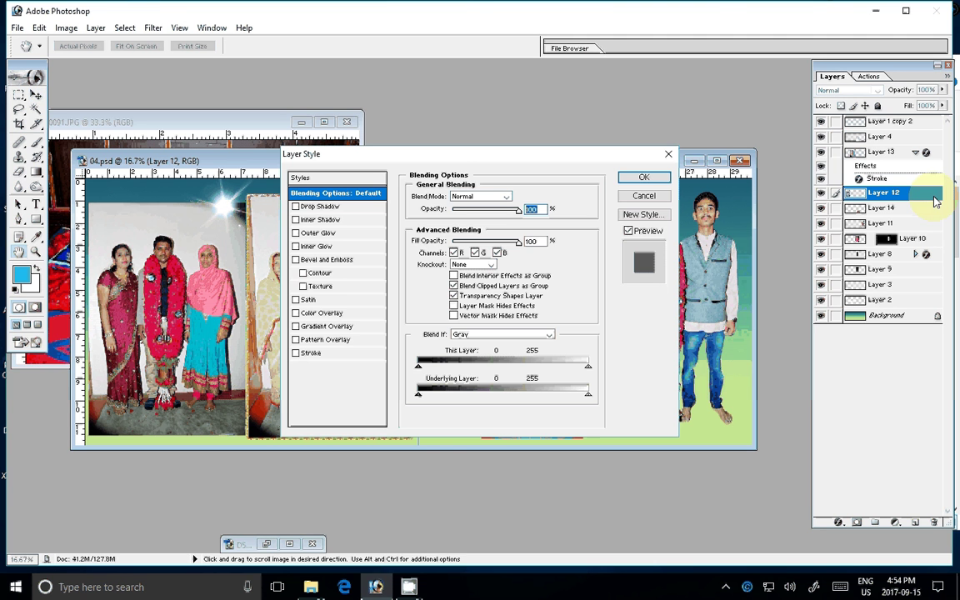
left_click(644, 178)
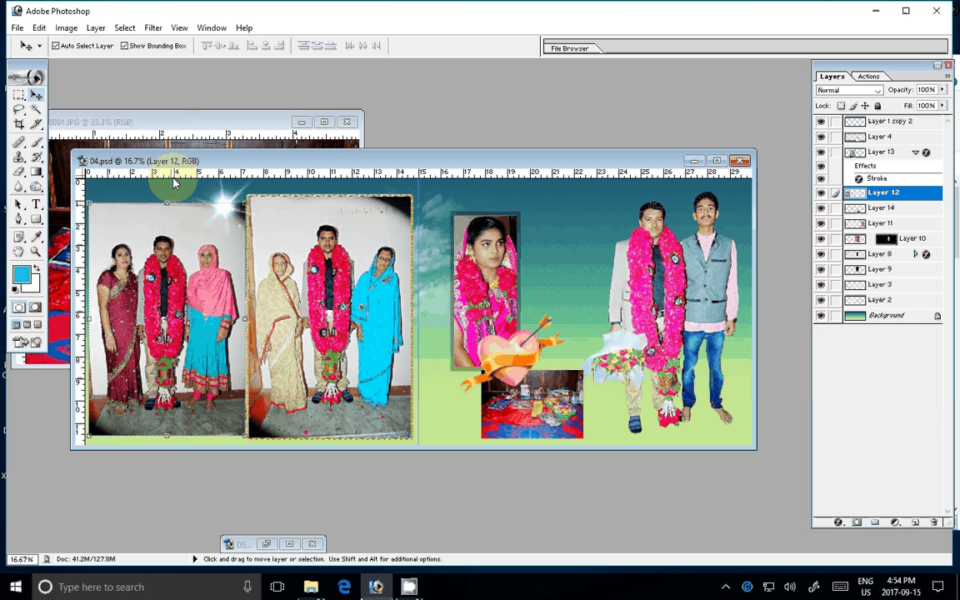
left_click(96, 27)
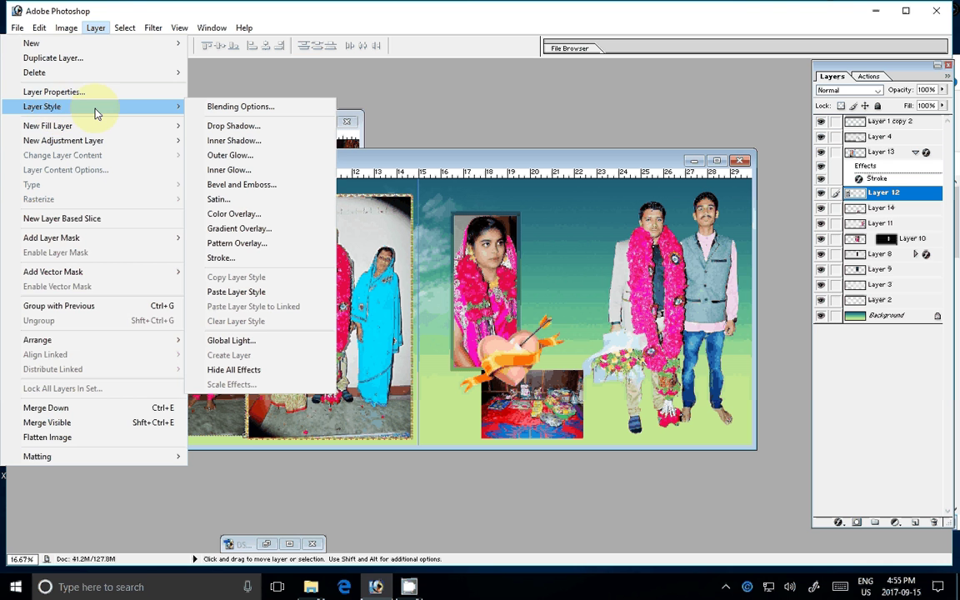
left_click(236, 291)
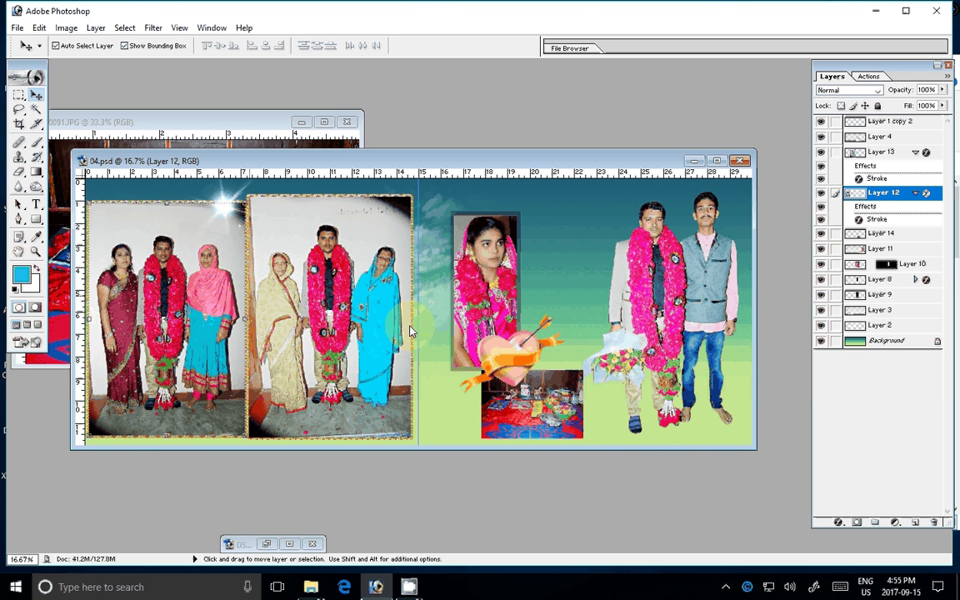
Step: Paste the same border onto the food photo, Layer 14, flatten the image, and start Save As
left_click(532, 404)
left_click(95, 27)
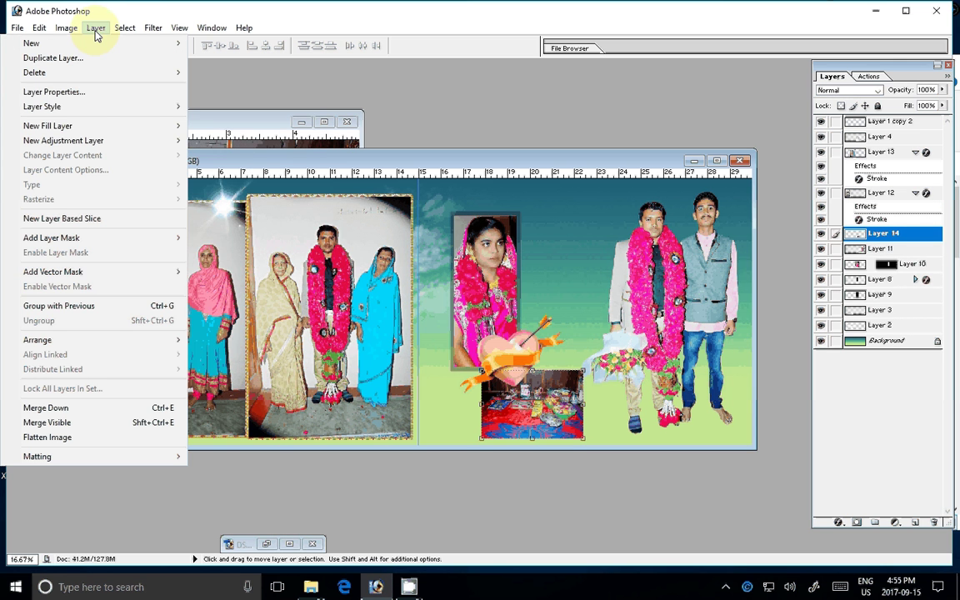
mouse_move(41, 107)
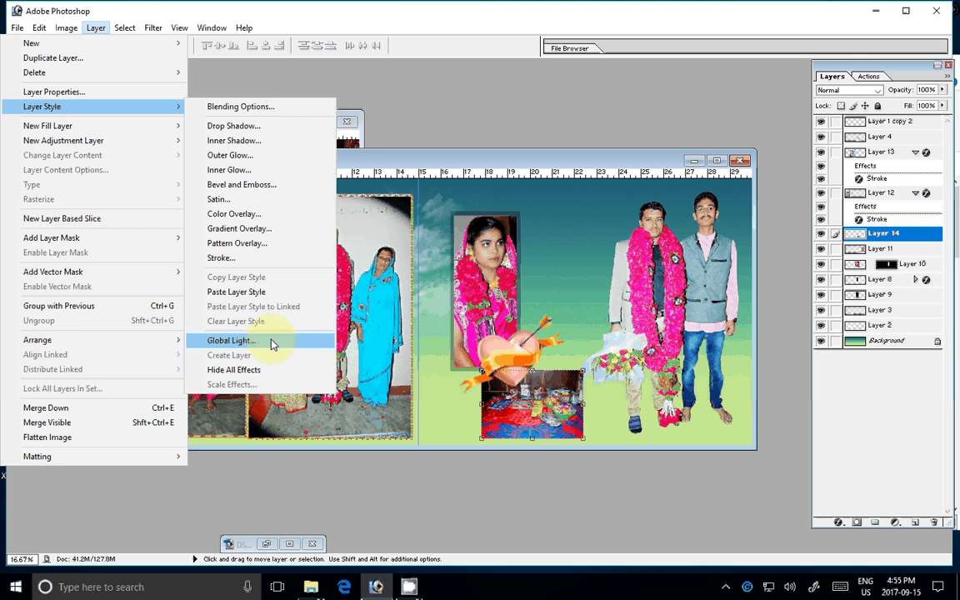
left_click(236, 292)
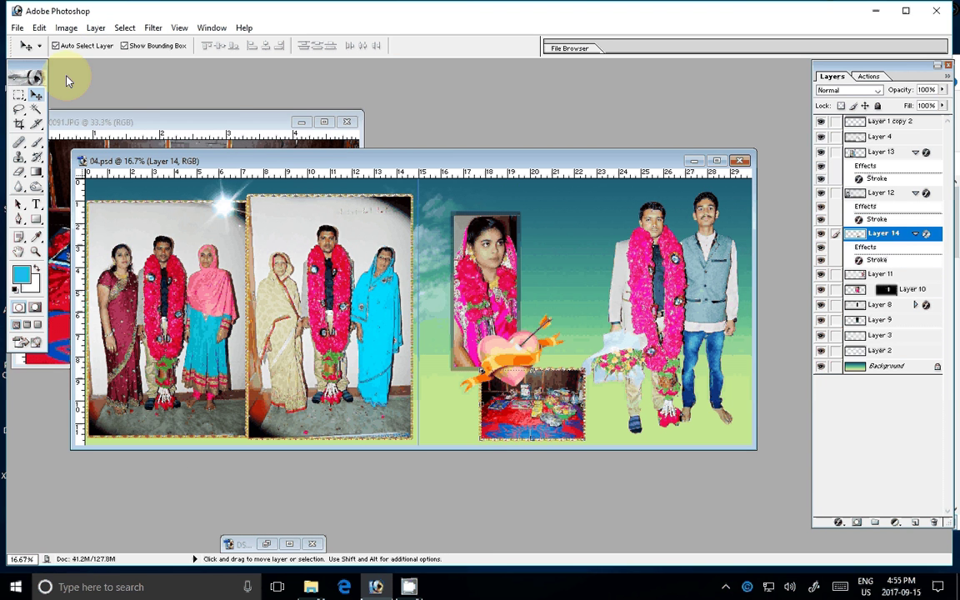
left_click(97, 28)
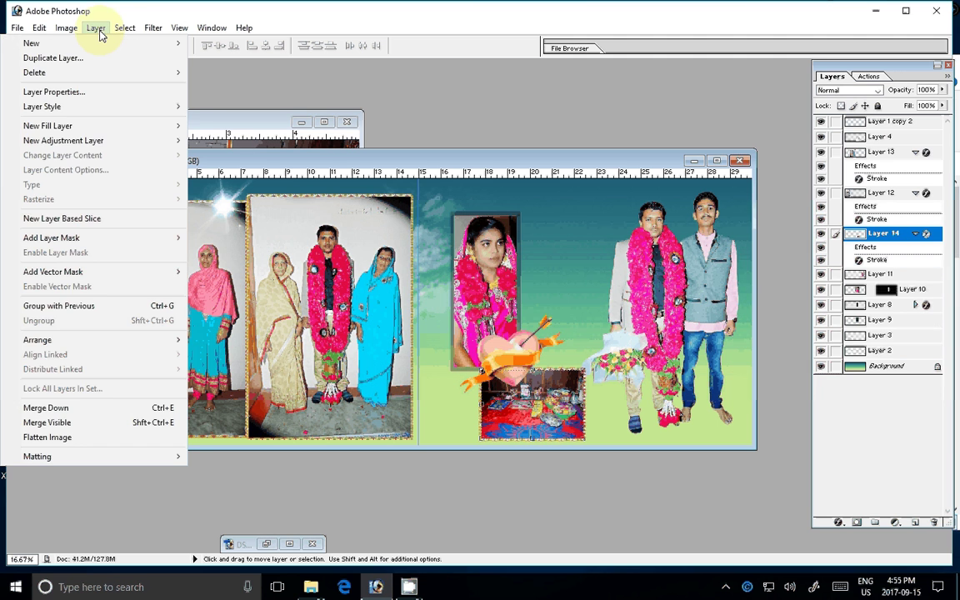
left_click(48, 436)
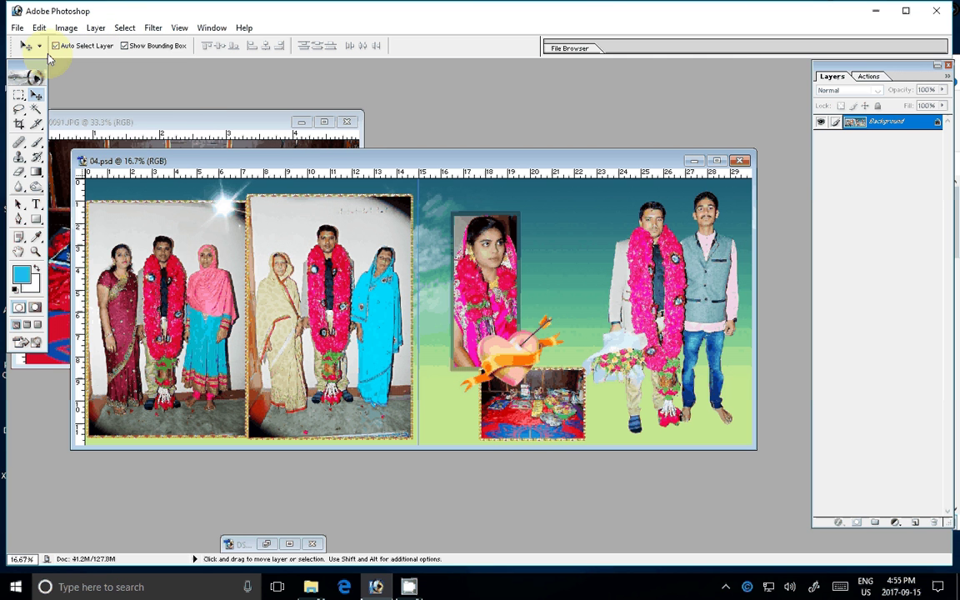
key("ctrl+shift+s")
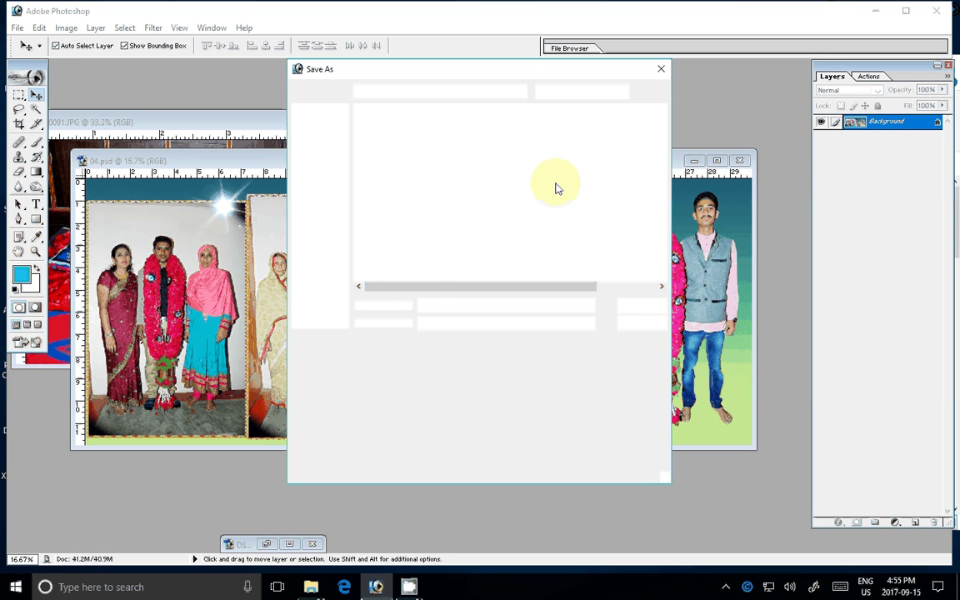
Step: Browse to the k 11 folder on LOCAL DISK (E:) and choose JPEG format
left_click(396, 214)
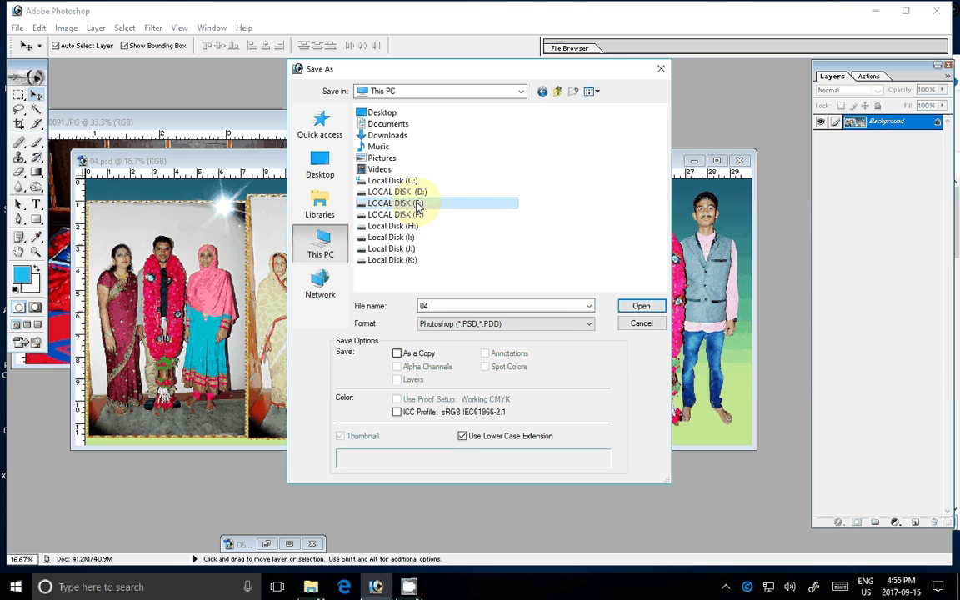
double_click(378, 203)
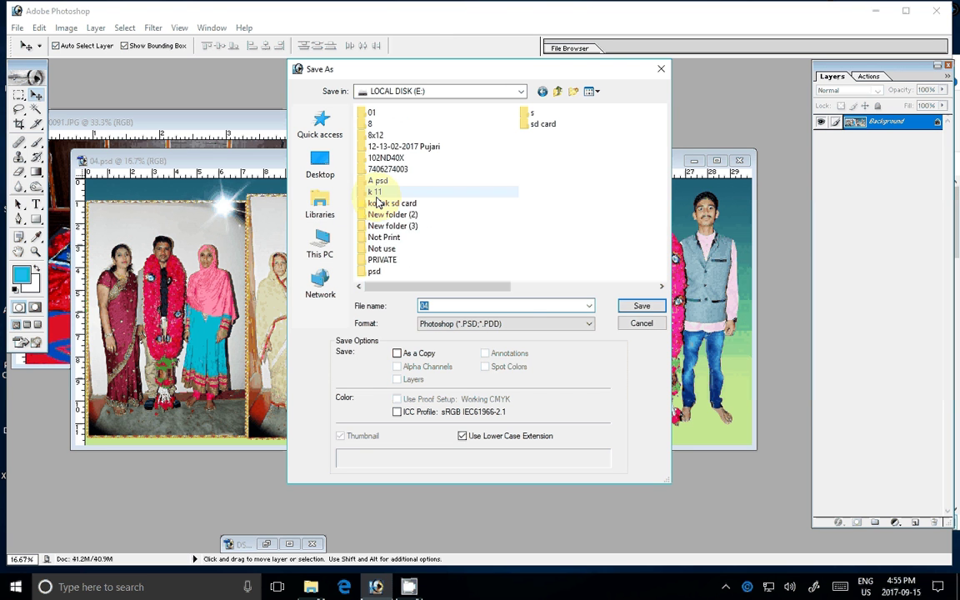
double_click(375, 193)
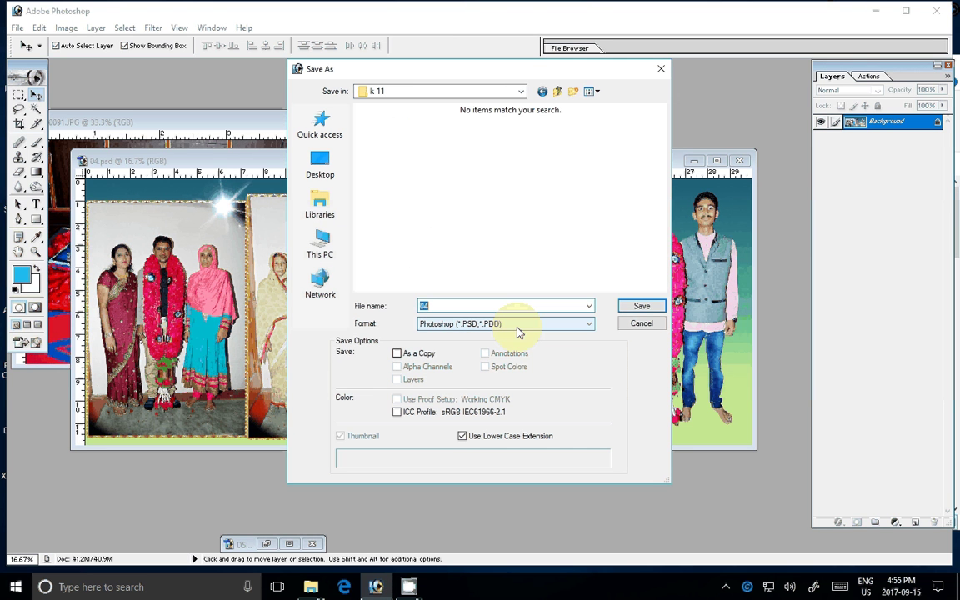
left_click(516, 326)
left_click(467, 322)
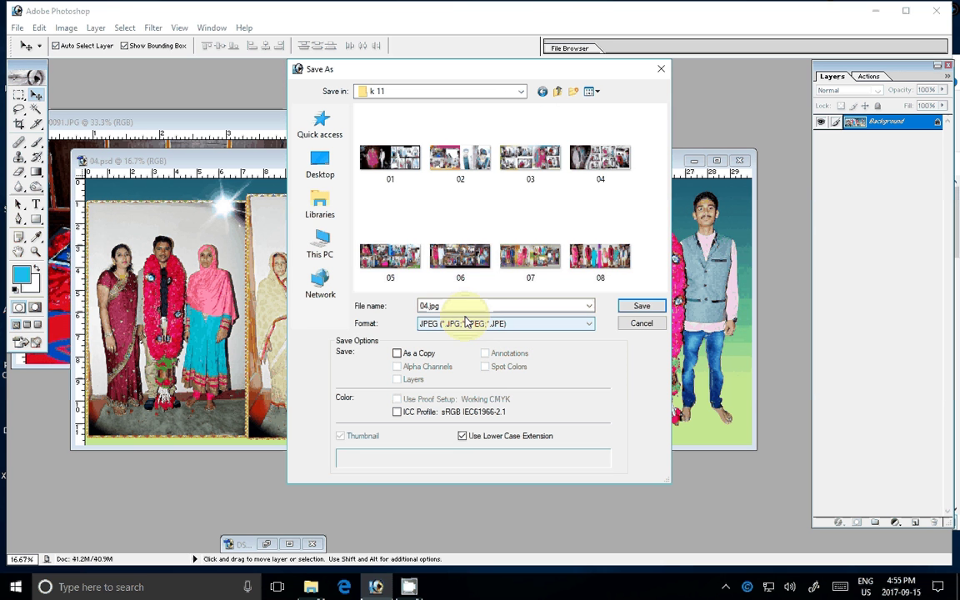
Step: Show the folder's files as a list and save the spread as 09
left_click(588, 92)
left_click(609, 138)
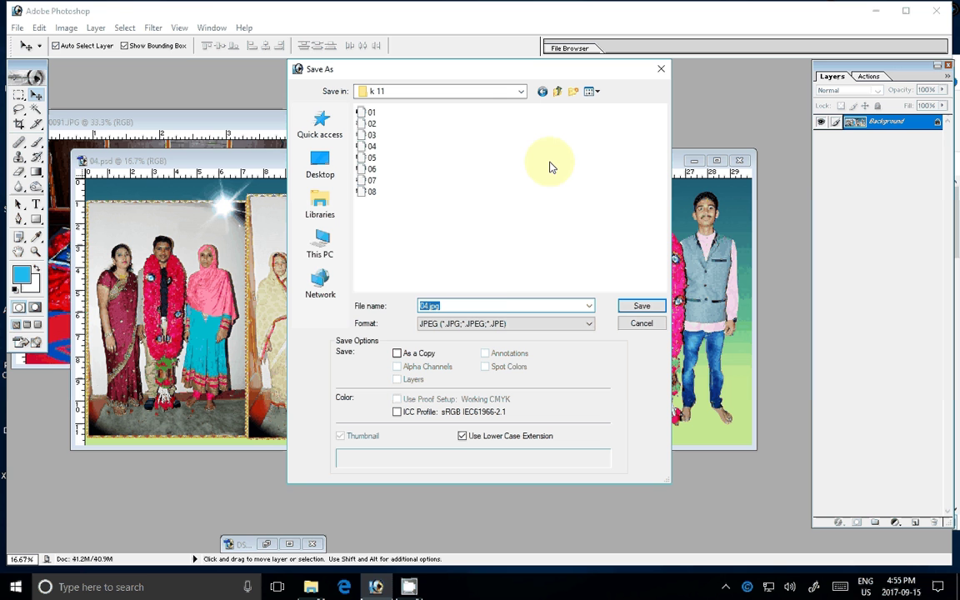
type("09")
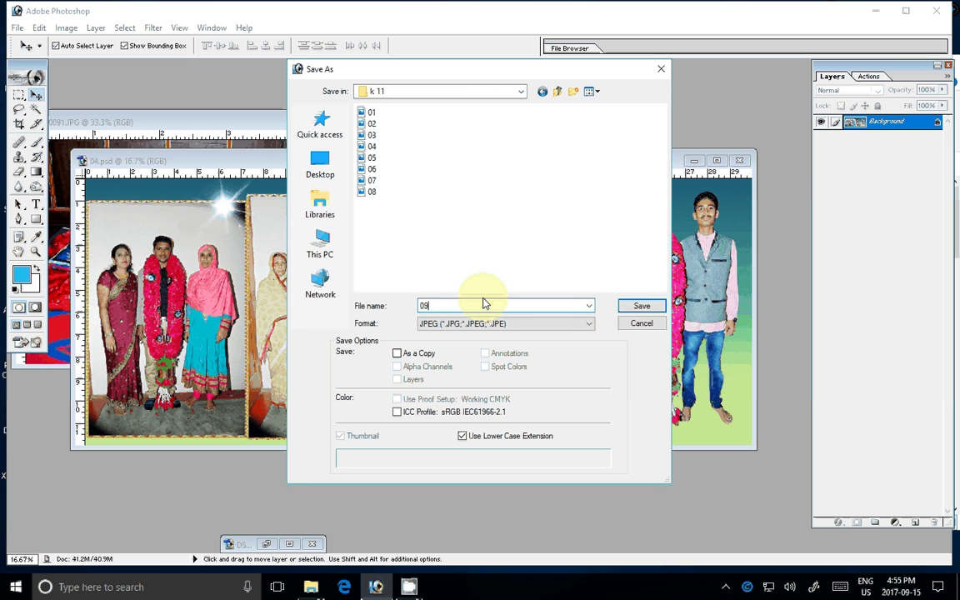
left_click(650, 305)
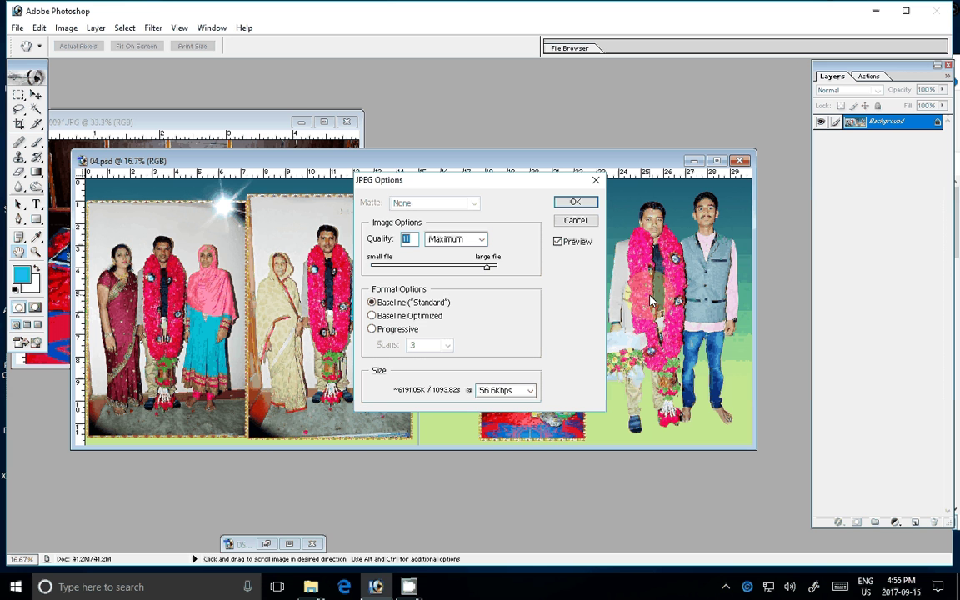
Step: Accept Maximum JPEG quality to finish saving 09.jpg, then close the document
left_click(569, 223)
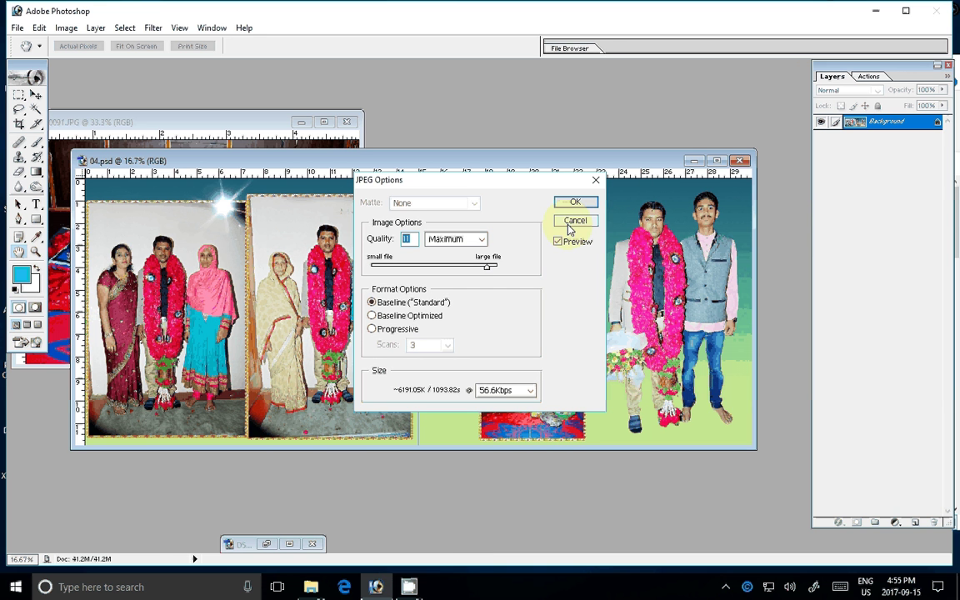
left_click(575, 203)
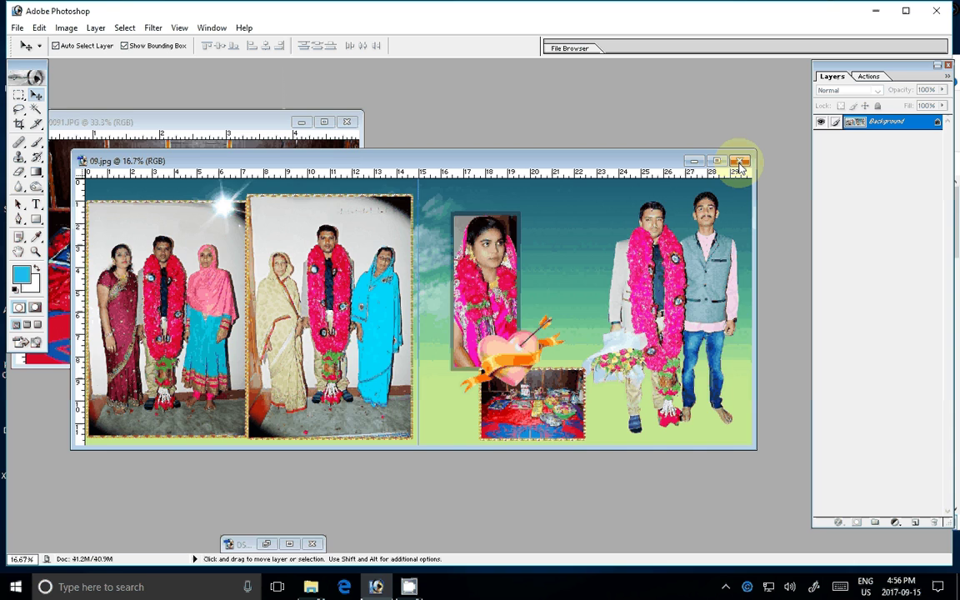
left_click(741, 161)
mouse_move(409, 586)
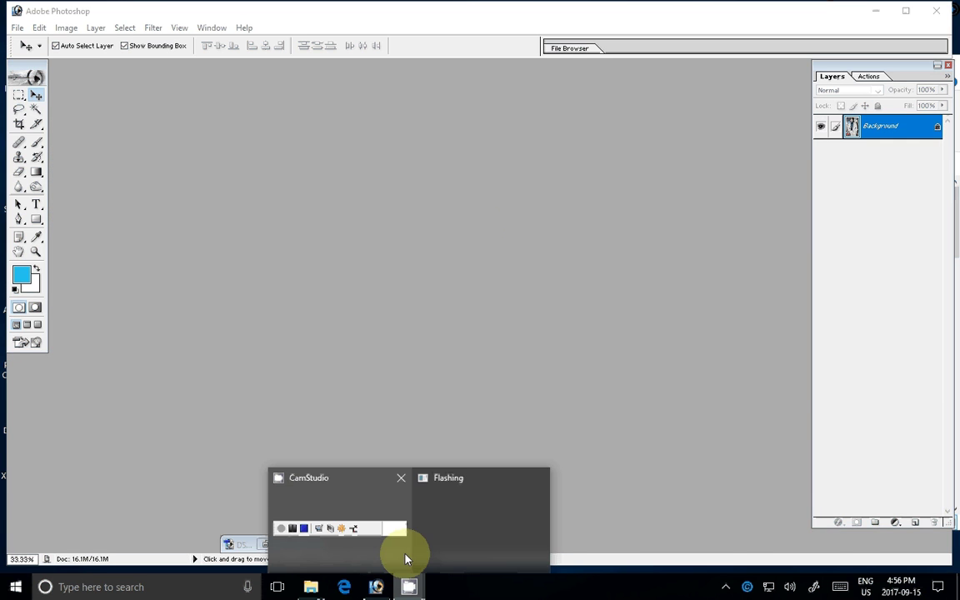